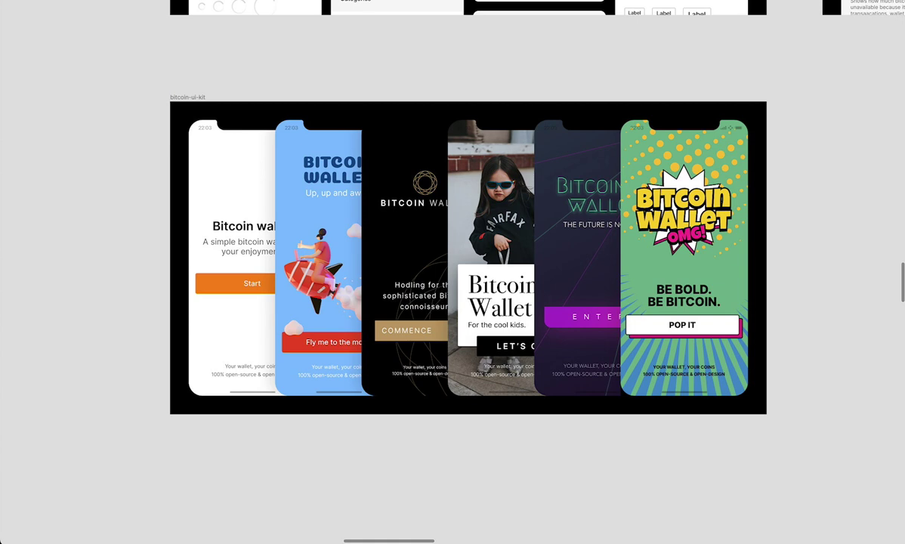
# Run the Bitcoin UI Kit development plugin and keep its window beside the artboards.
pyautogui.moveTo(317, 95)
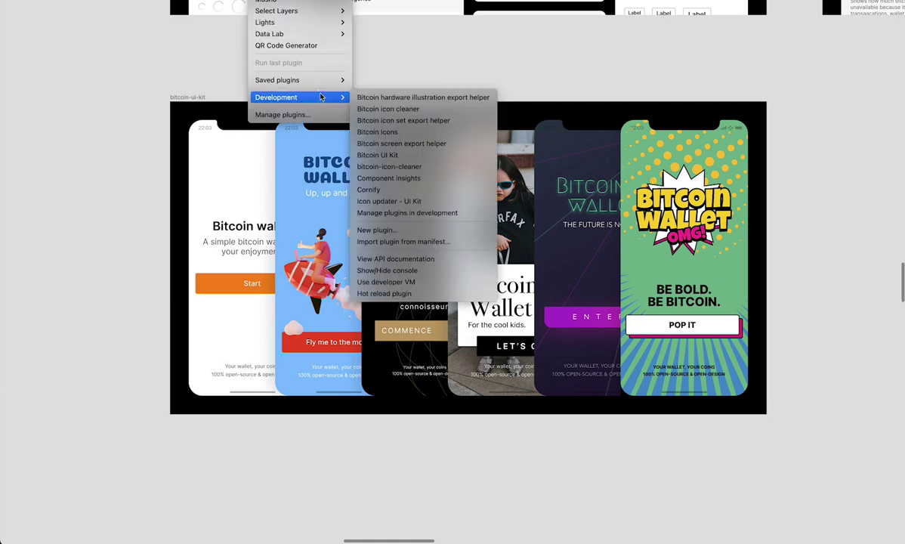
pyautogui.click(404, 155)
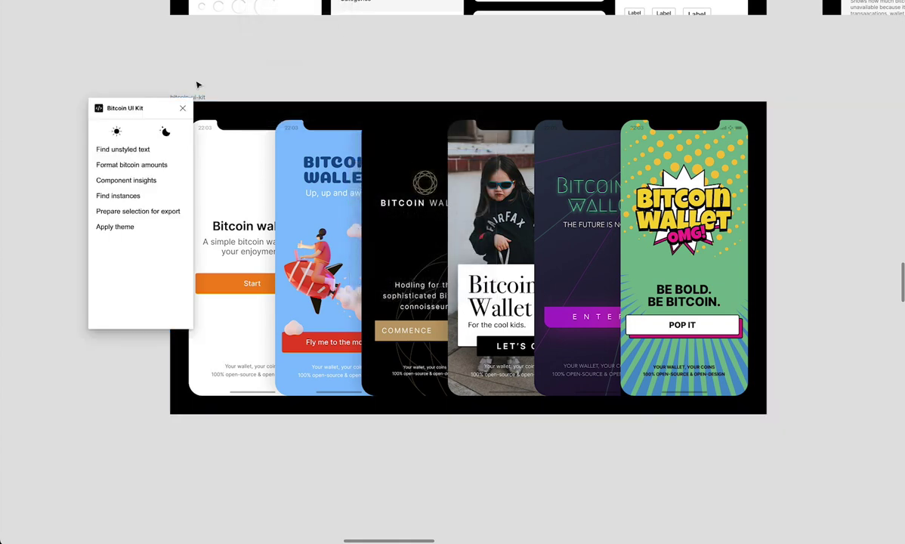
pyautogui.moveTo(156, 110); pyautogui.dragTo(112, 114)
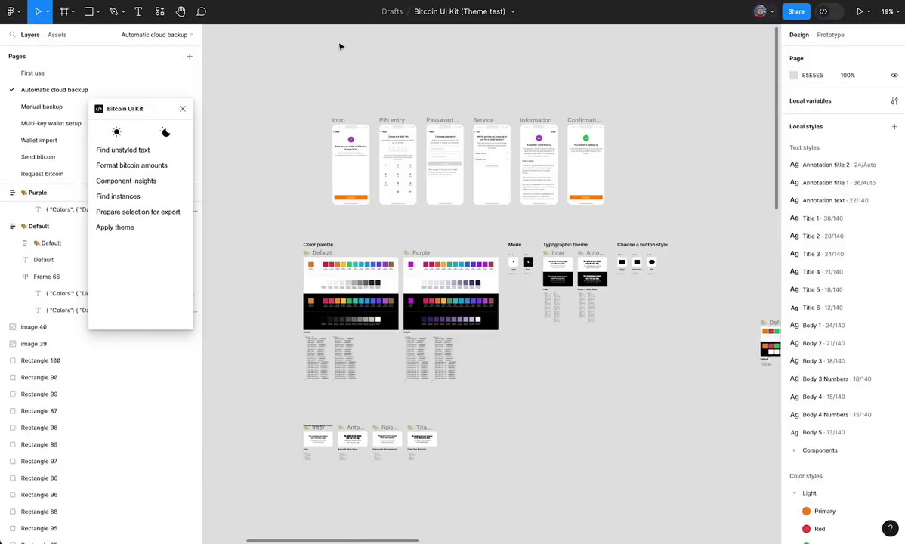
# Hide the editor interface and look over the automatic cloud backup wallet screens from Intro to Confirmation.
pyautogui.hotkey('ctrl', '\\')
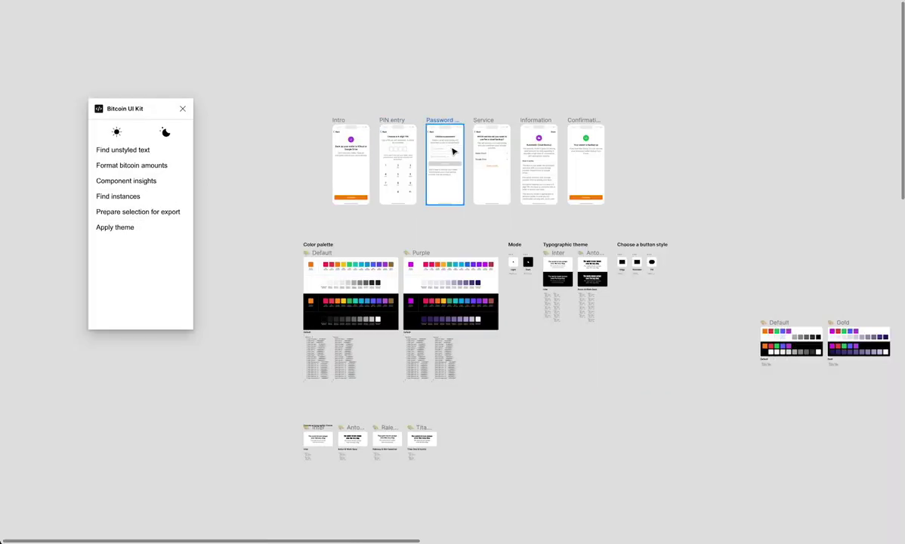
pyautogui.scroll(5, 446, 150)
pyautogui.scroll(2, 453, 151)
pyautogui.hscroll(-2, 454, 151)
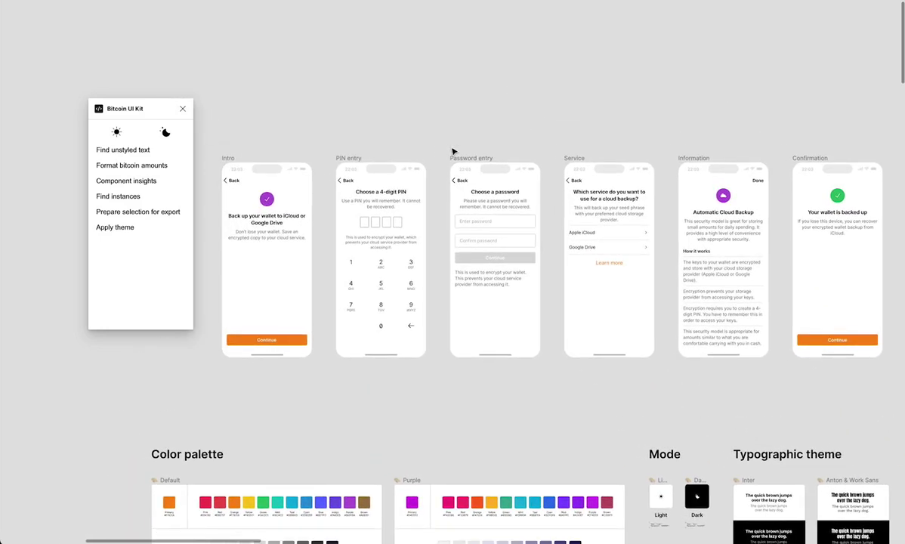
pyautogui.scroll(-1, 453, 149)
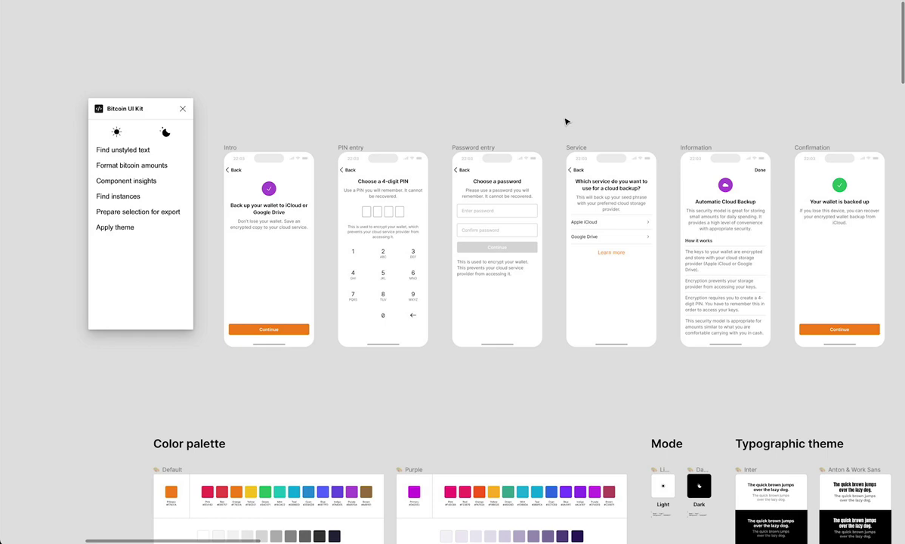
pyautogui.scroll(-8, 567, 121)
pyautogui.hscroll(-3, 566, 121)
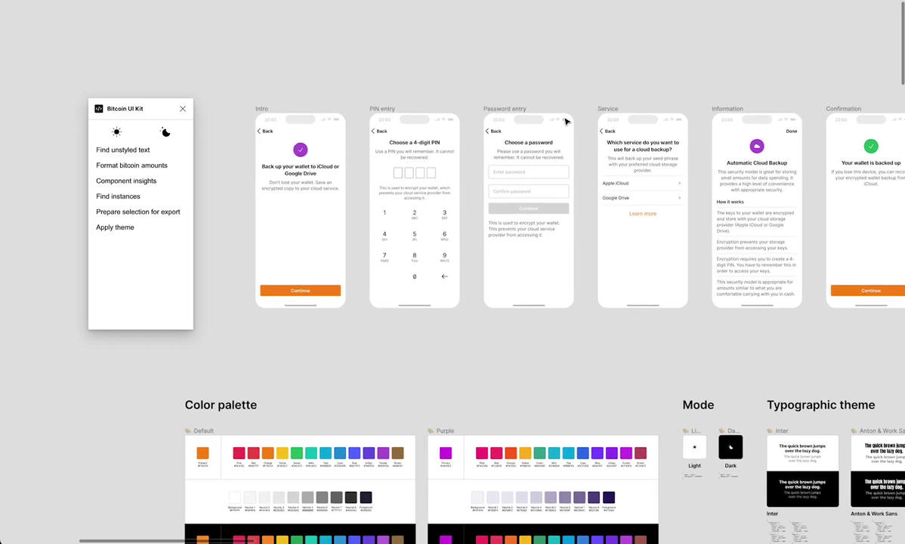
# Examine the theme options below the screens: color palettes, light and dark mode, typographic themes and button styles.
pyautogui.scroll(5, 518, 168)
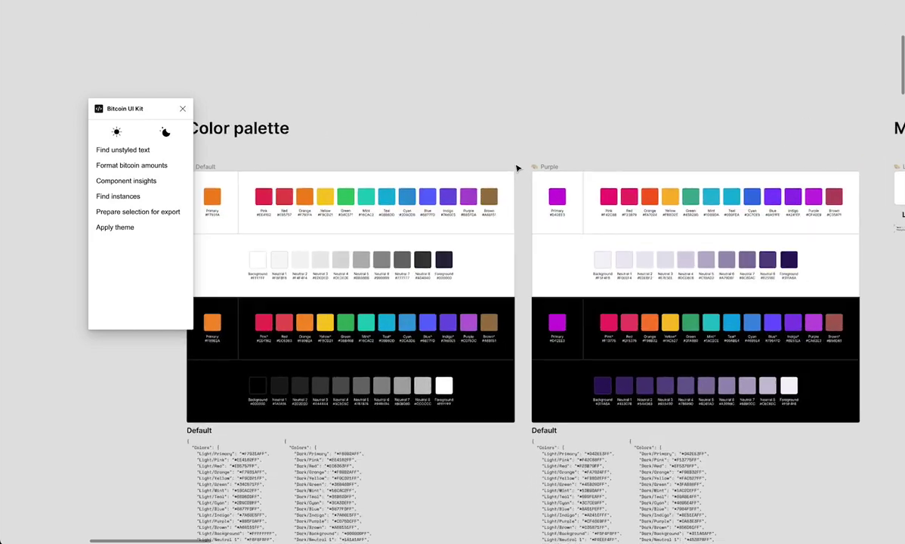
pyautogui.scroll(2, 518, 168)
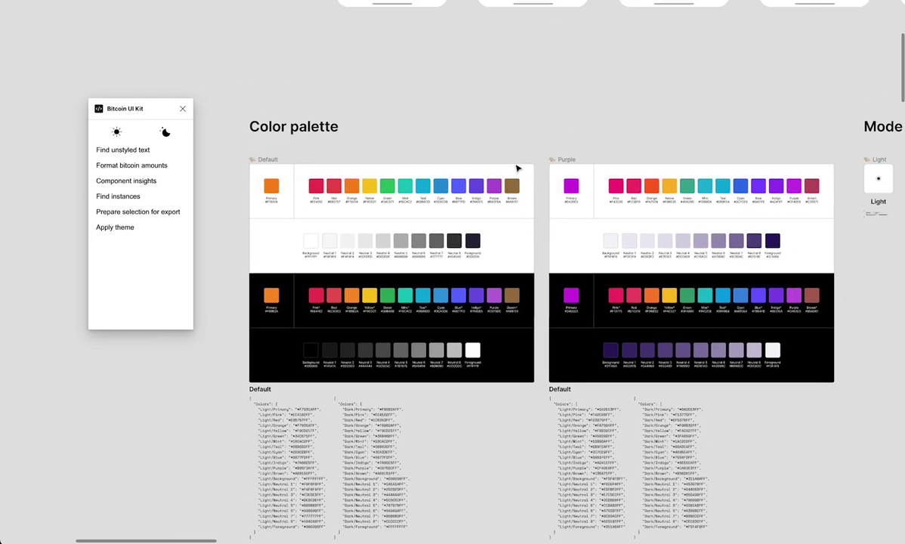
pyautogui.click(266, 172)
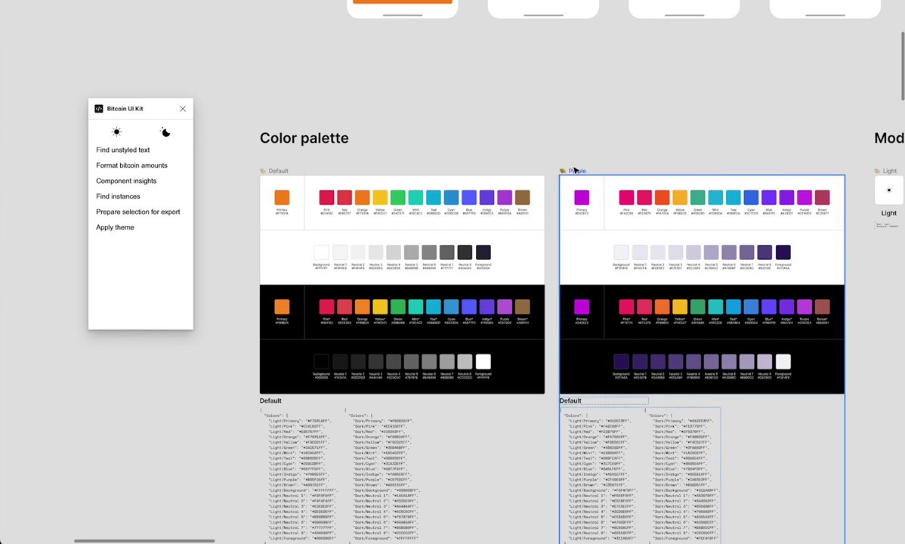
pyautogui.hscroll(10, 449, 123)
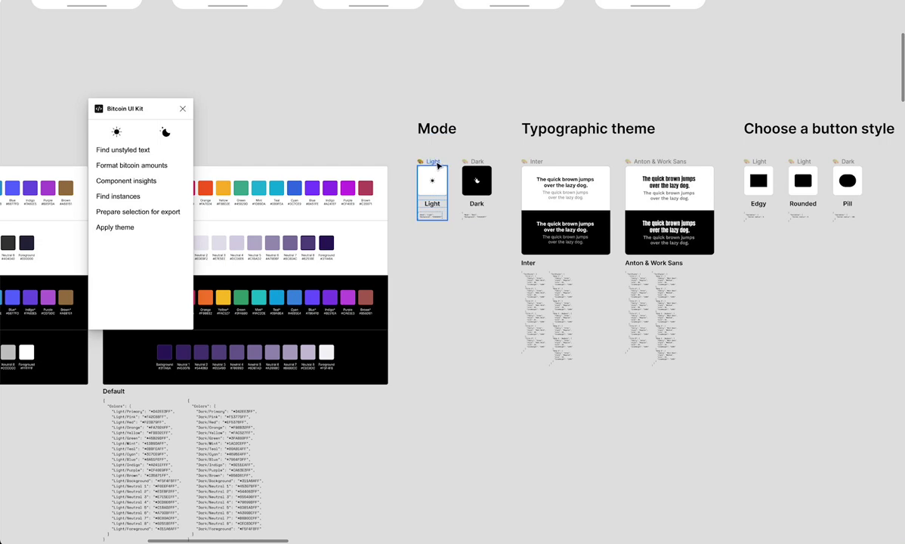
pyautogui.hscroll(5, 437, 165)
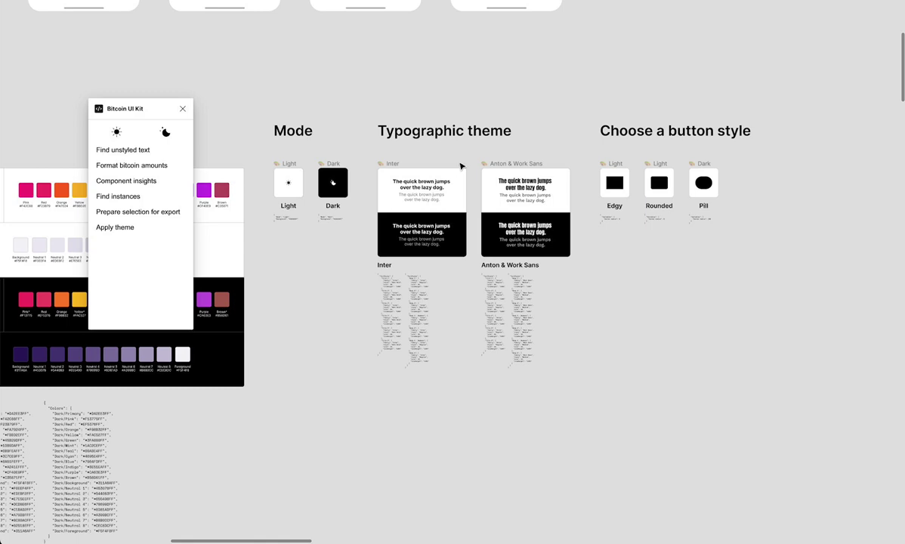
pyautogui.hscroll(2, 460, 151)
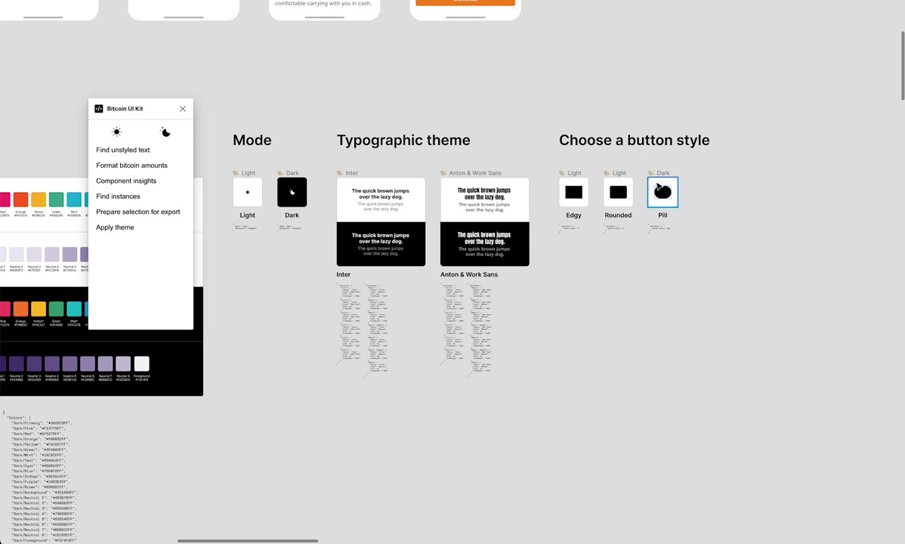
pyautogui.hscroll(-15, 658, 186)
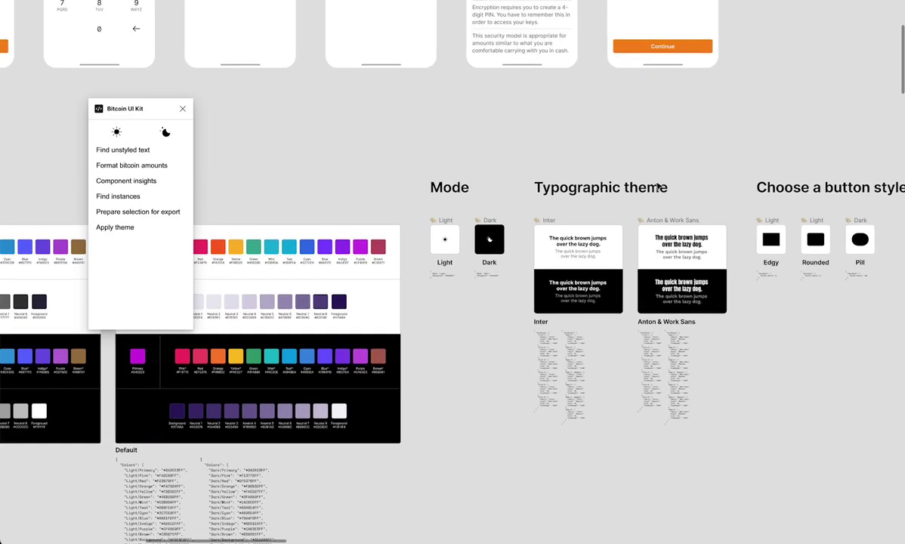
pyautogui.hscroll(2, 658, 186)
pyautogui.scroll(-1, 659, 186)
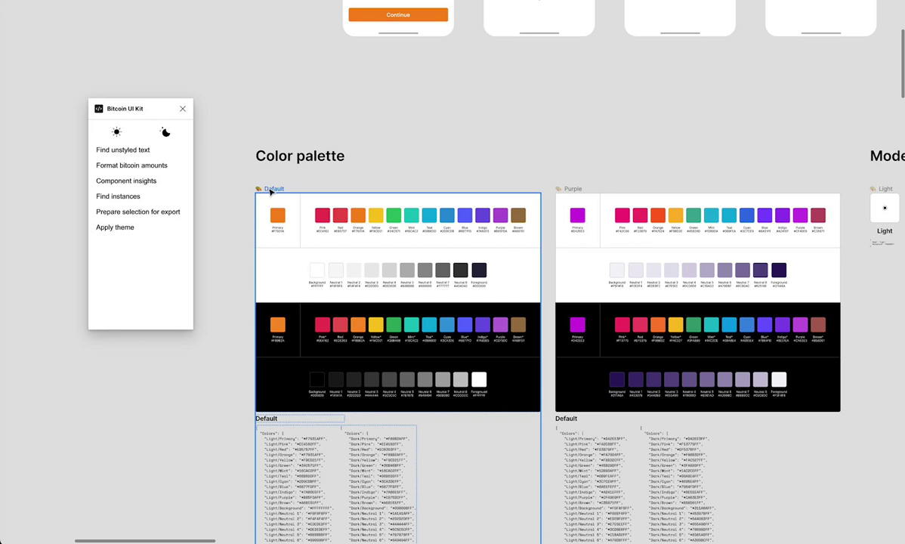
# Apply the Purple color palette as the theme through the Bitcoin UI Kit plugin.
pyautogui.click(566, 188)
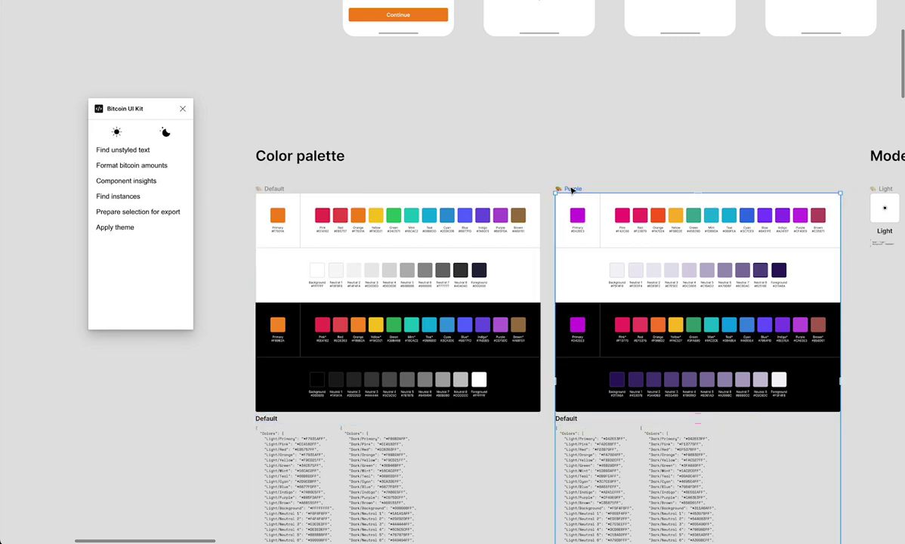
pyautogui.hscroll(2, 506, 158)
pyautogui.scroll(1, 506, 158)
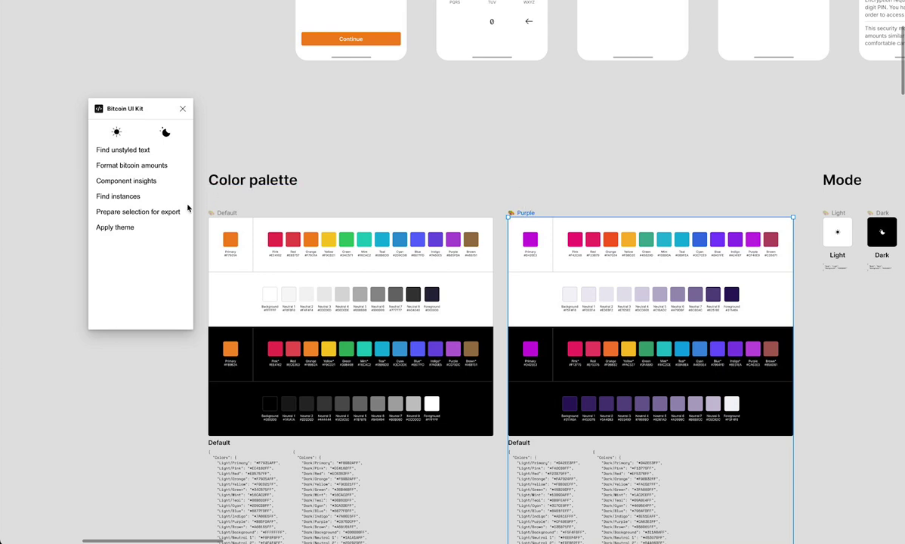
pyautogui.click(140, 227)
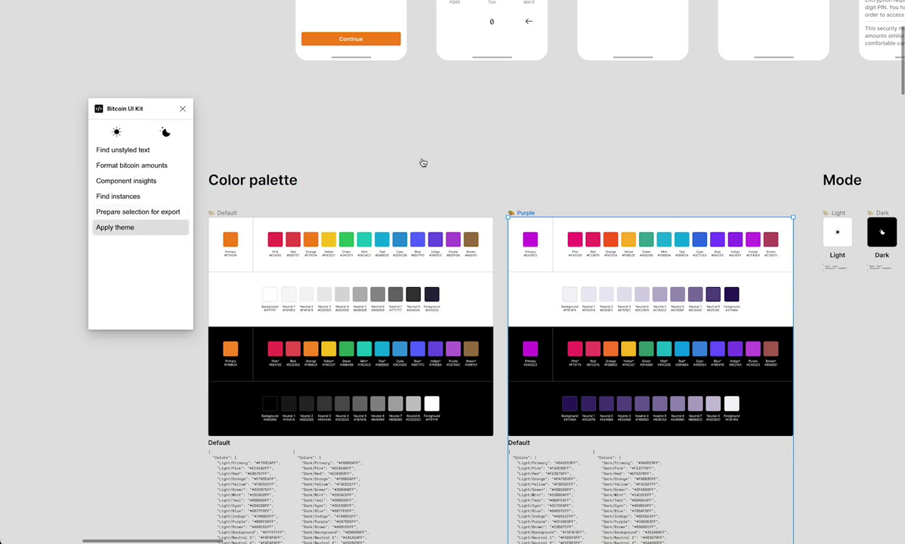
pyautogui.scroll(8, 423, 162)
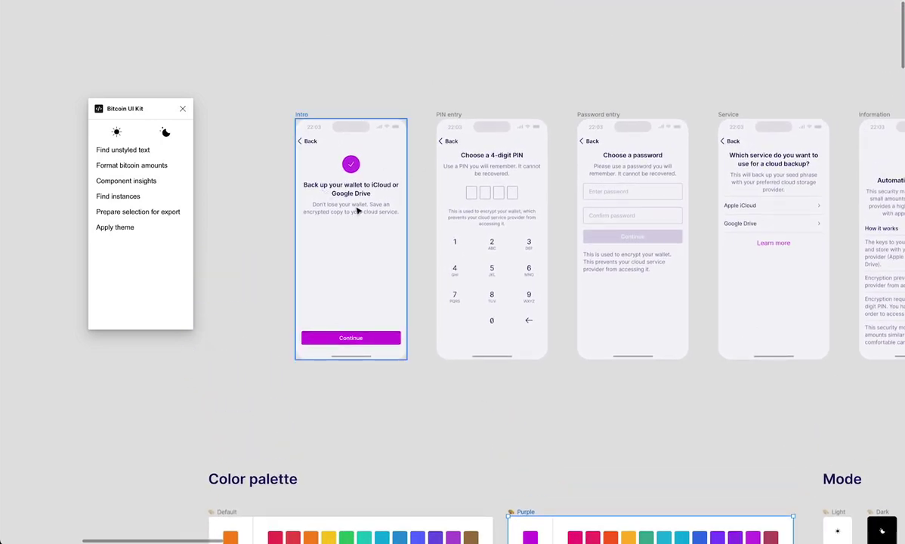
# Compare the colors of the wallet screens with the swatches of the Purple palette.
pyautogui.scroll(-3, 491, 266)
pyautogui.hscroll(2, 492, 266)
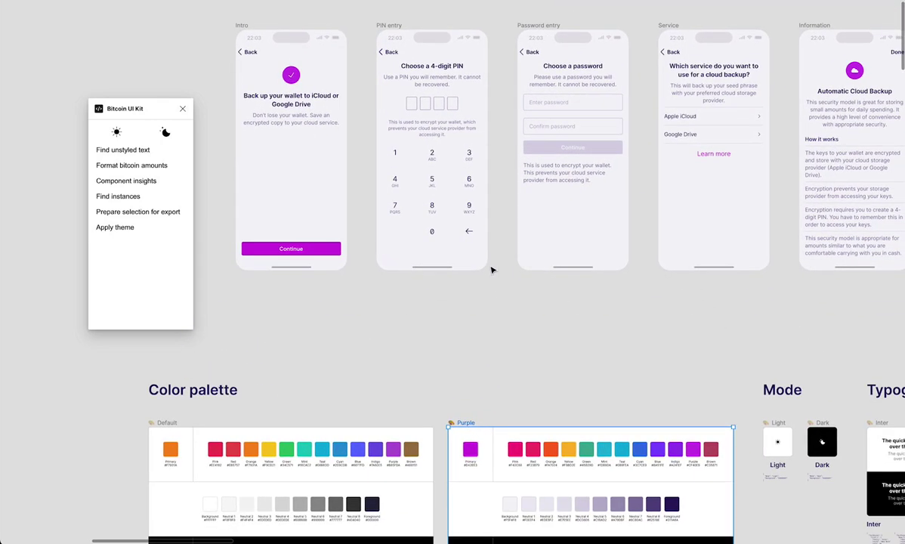
pyautogui.scroll(-5, 491, 269)
pyautogui.hscroll(-2, 491, 269)
pyautogui.hscroll(3, 491, 269)
pyautogui.scroll(-3, 491, 269)
pyautogui.hscroll(-2, 492, 269)
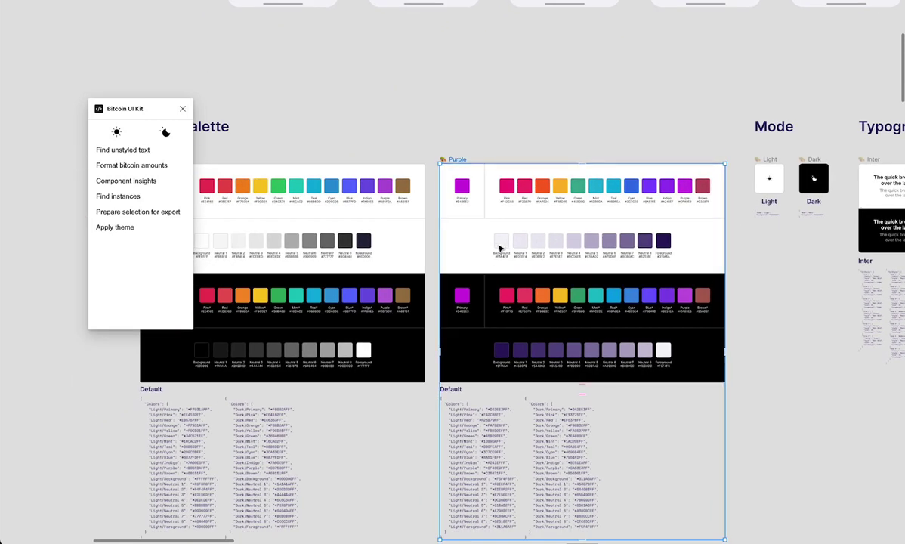
pyautogui.scroll(6, 590, 249)
pyautogui.hscroll(-2, 590, 249)
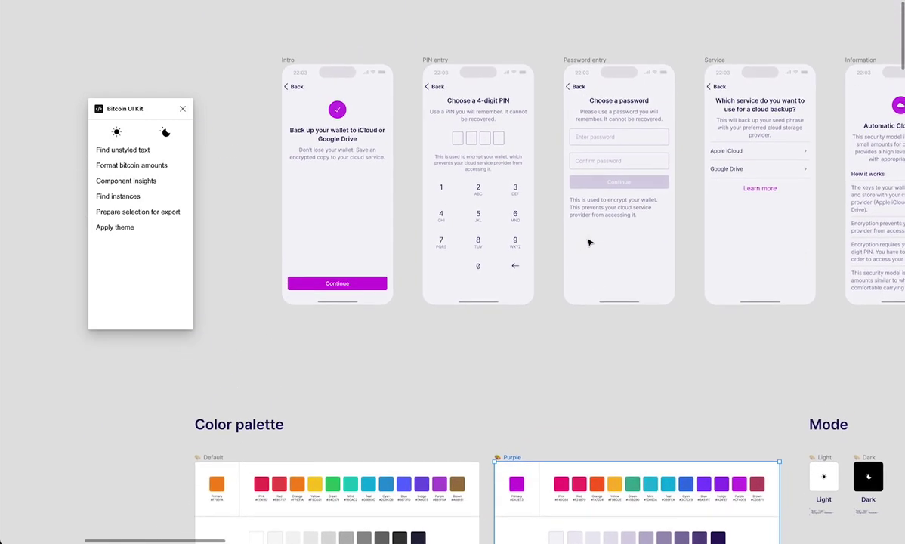
pyautogui.scroll(1, 590, 241)
pyautogui.hscroll(1, 589, 241)
pyautogui.scroll(-1, 589, 242)
pyautogui.hscroll(1, 590, 242)
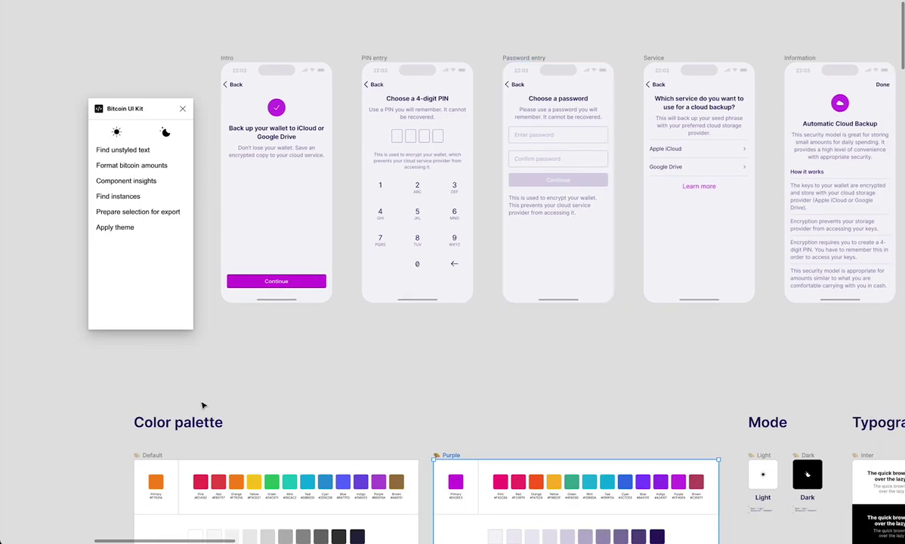
# Apply the Default color palette theme to the screens and switch them back to the Purple palette theme.
pyautogui.click(152, 455)
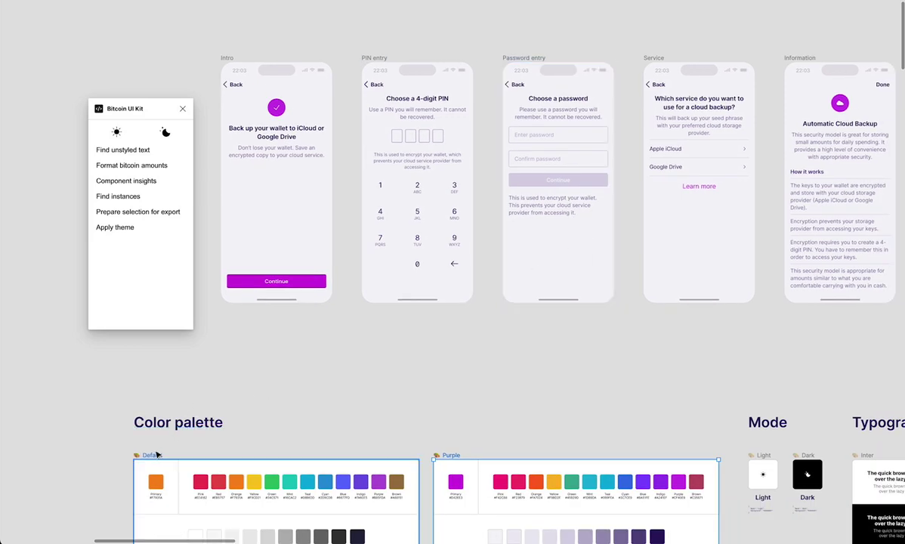
pyautogui.click(136, 229)
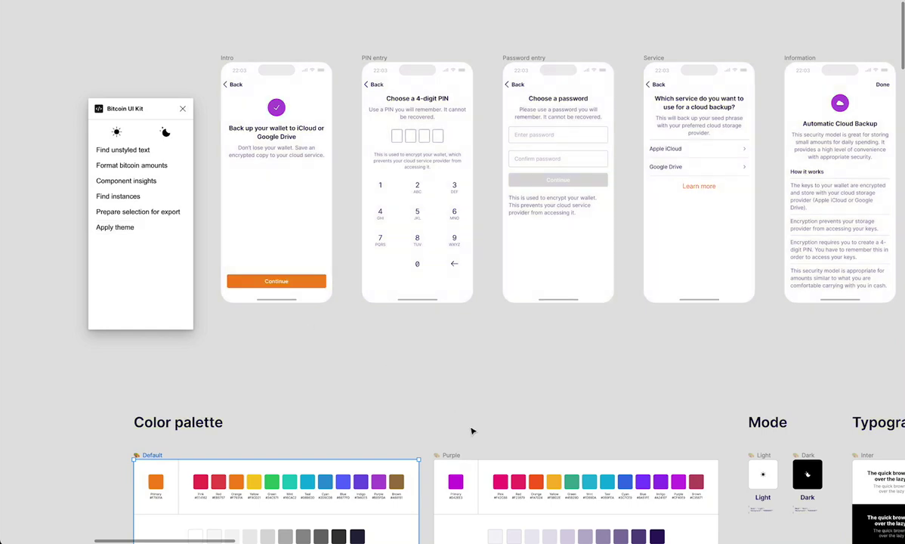
pyautogui.click(451, 458)
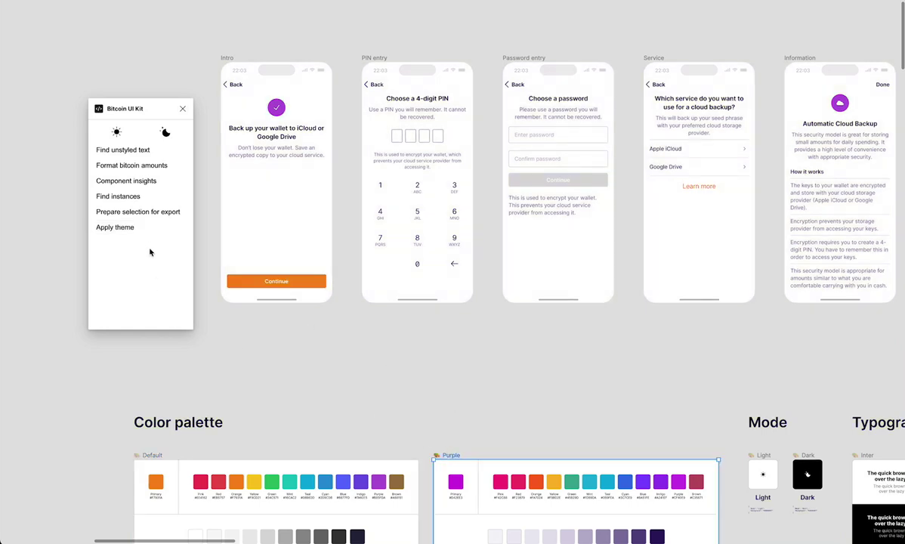
pyautogui.click(130, 223)
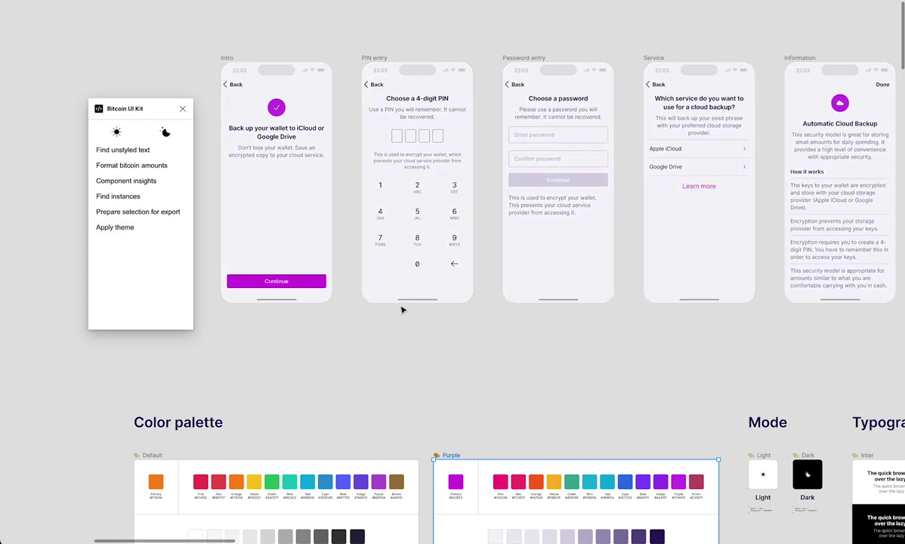
pyautogui.click(397, 299)
pyautogui.click(278, 240)
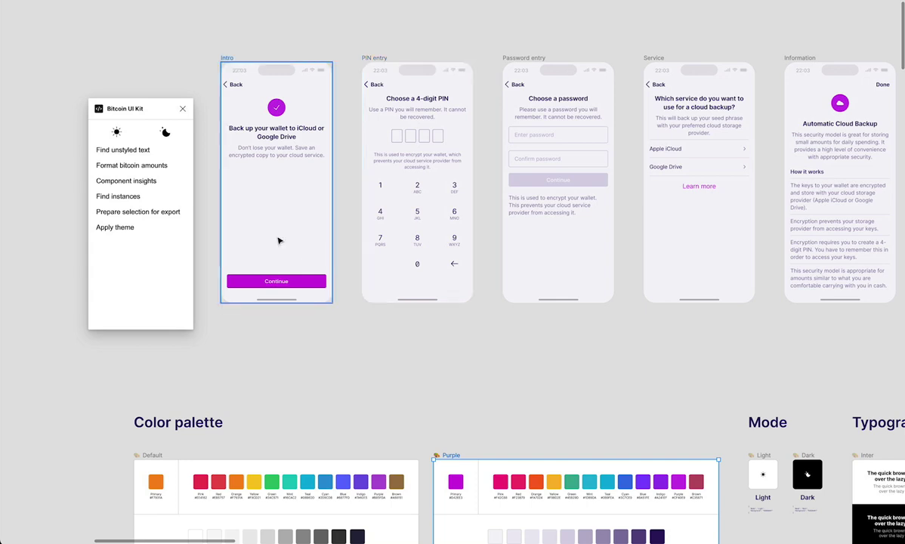
# Show the editor interface, check the theme colors on the Send bitcoin page and return to the Automatic cloud backup page.
pyautogui.click(381, 352)
pyautogui.hotkey('ctrl', '\\')
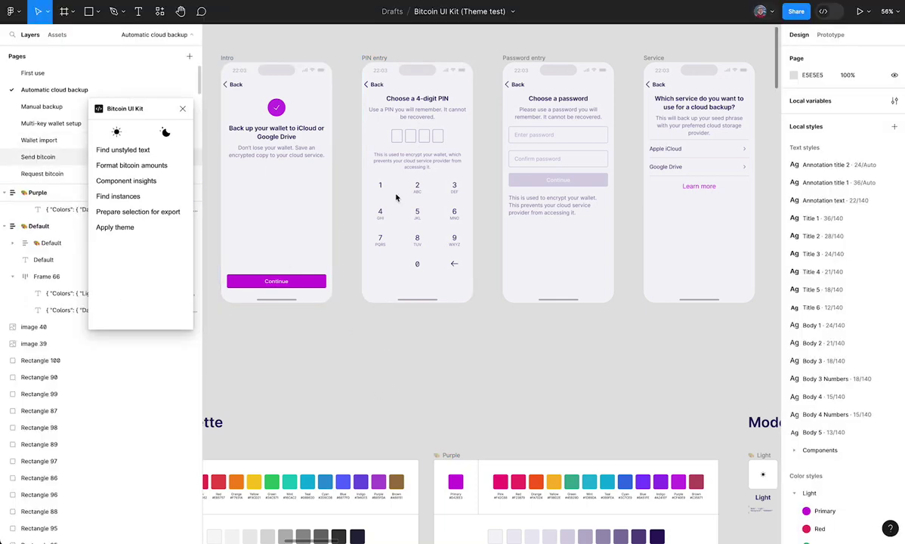
pyautogui.click(37, 157)
pyautogui.scroll(5, 408, 344)
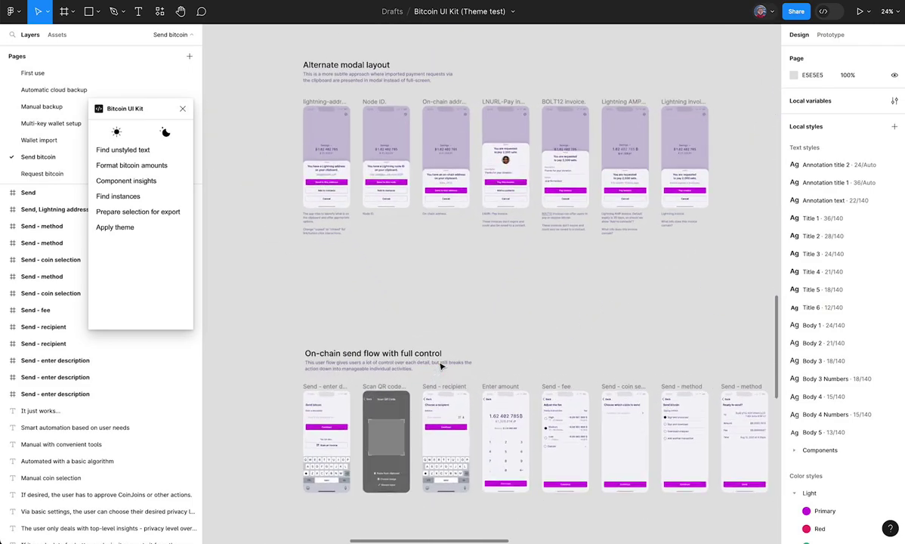
pyautogui.click(48, 90)
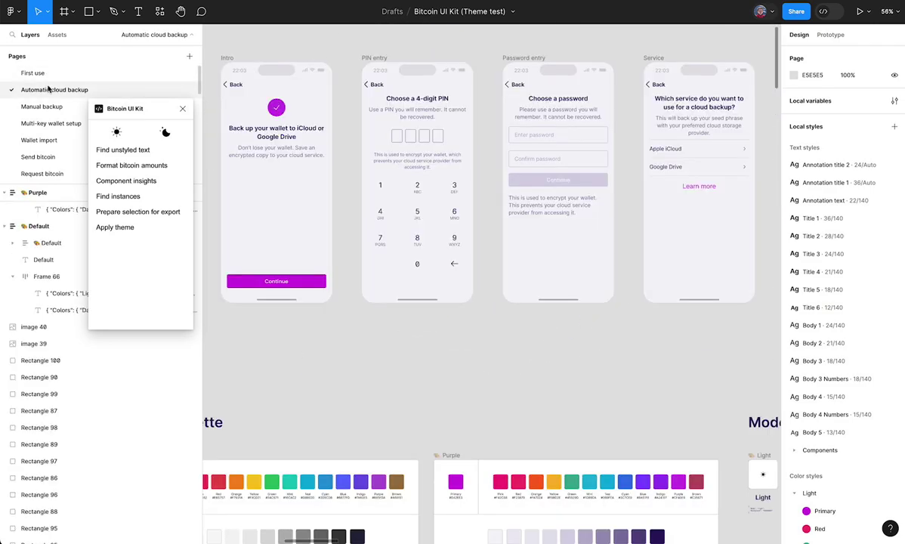
# Apply the Anton & Work Sans typographic theme to the wallet screens through the Bitcoin UI Kit plugin.
pyautogui.hscroll(10, 471, 368)
pyautogui.scroll(-2, 471, 368)
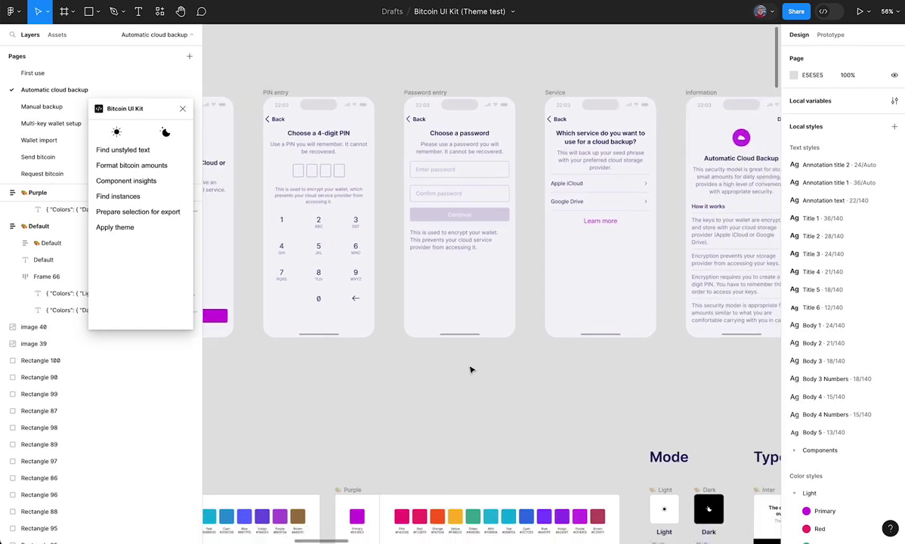
pyautogui.scroll(-3, 470, 369)
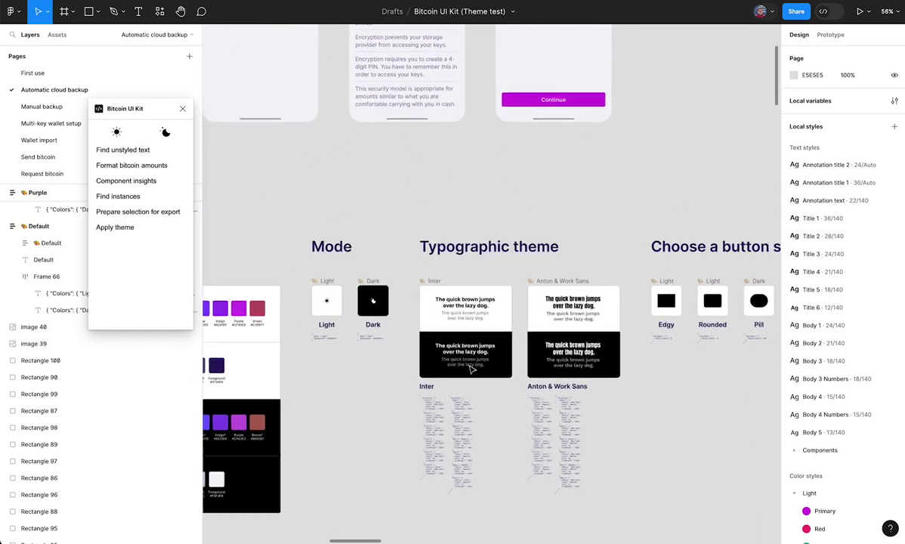
pyautogui.scroll(5, 471, 369)
pyautogui.hscroll(1, 470, 369)
pyautogui.scroll(-1, 471, 368)
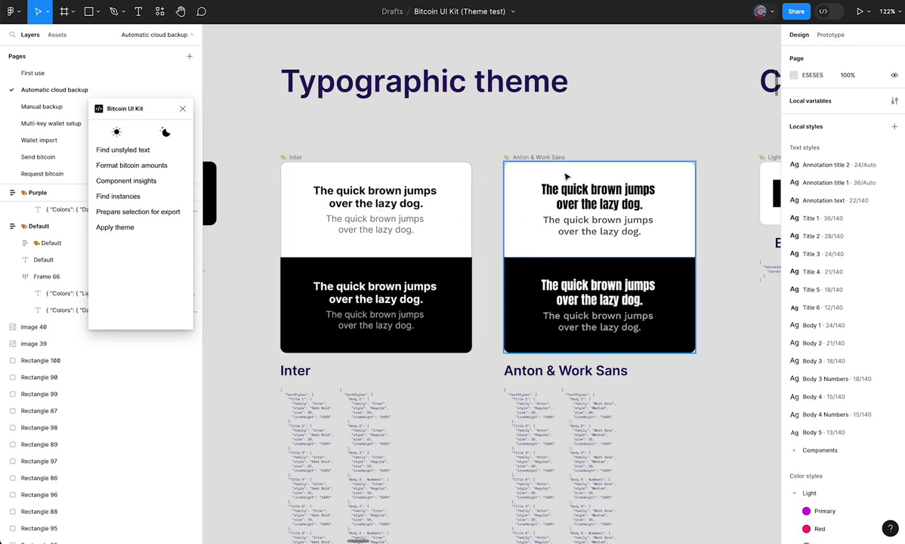
pyautogui.click(555, 160)
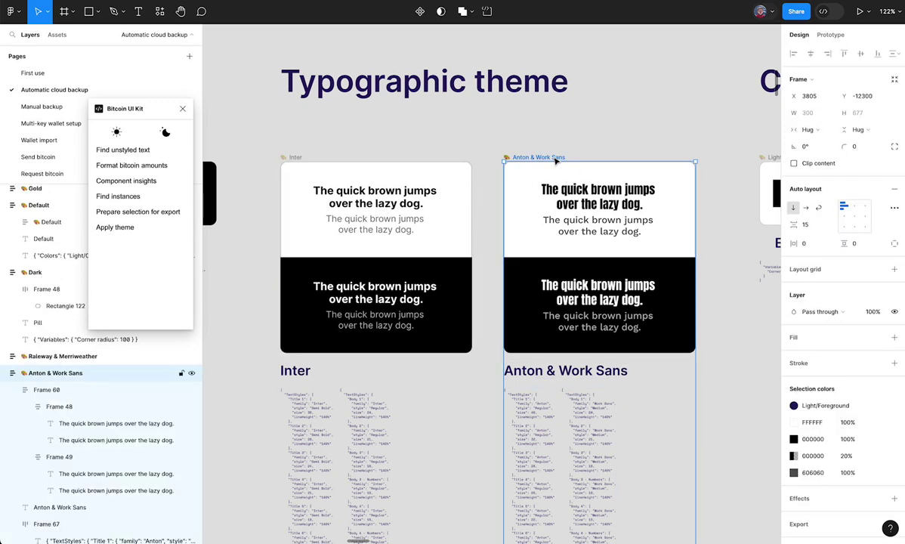
pyautogui.scroll(-5, 556, 159)
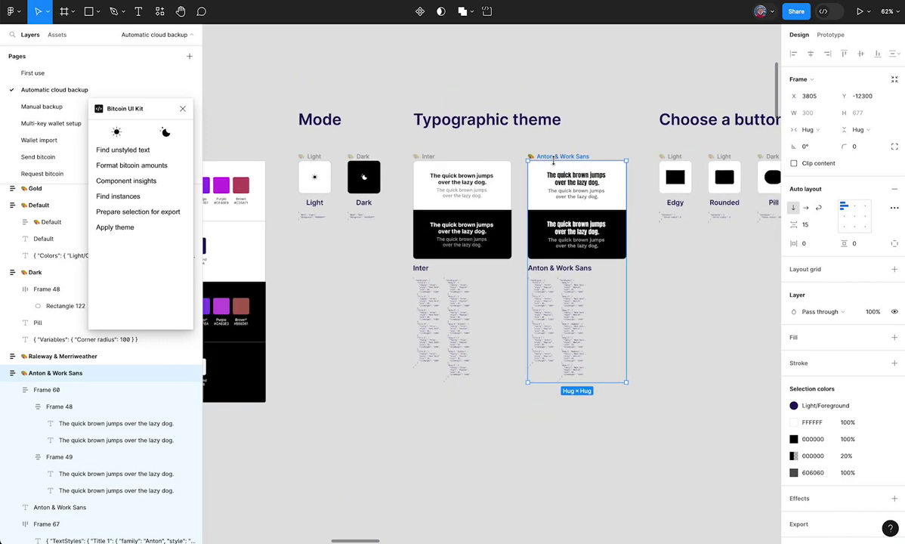
pyautogui.scroll(5, 556, 162)
pyautogui.hscroll(-4, 556, 164)
pyautogui.scroll(3, 555, 165)
pyautogui.hscroll(2, 555, 164)
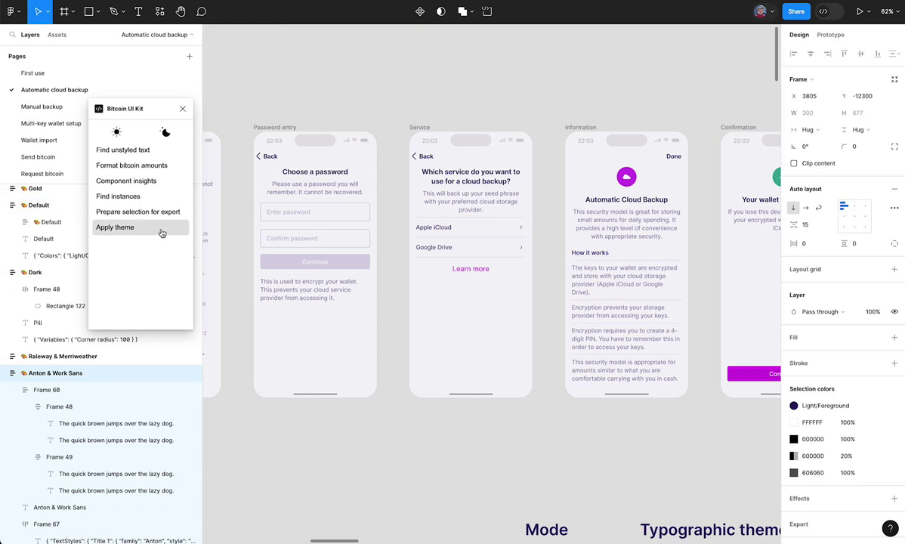
pyautogui.click(153, 223)
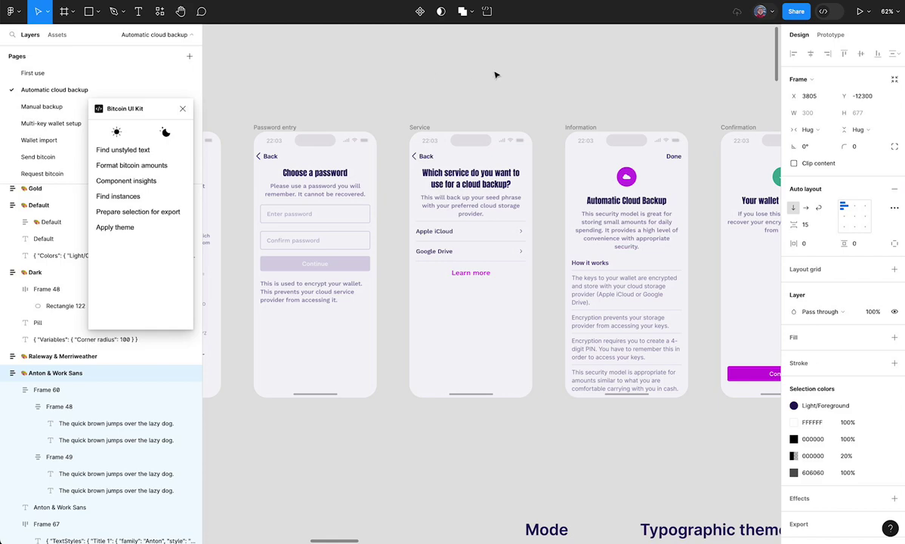
# Apply the Pill button style to the wallet screens as a theme and inspect the Continue button.
pyautogui.hscroll(3, 494, 75)
pyautogui.hscroll(-10, 495, 75)
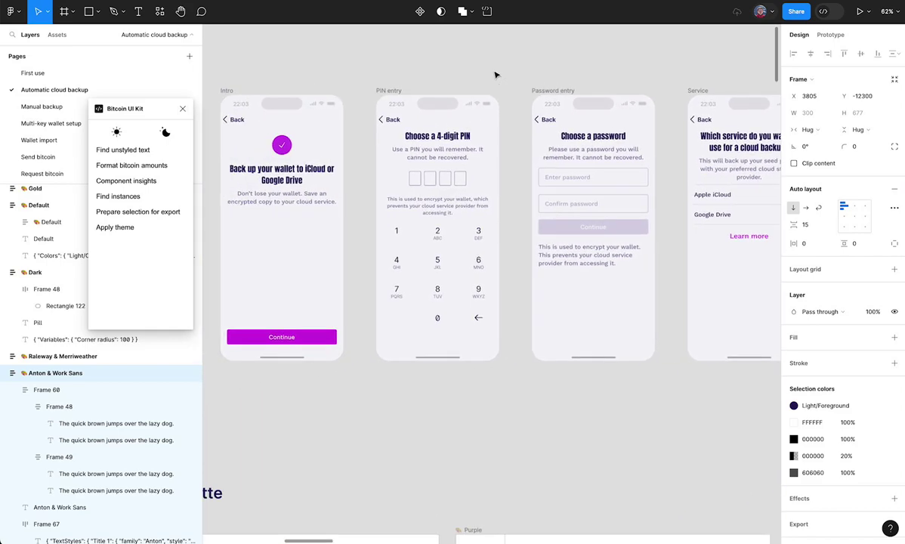
pyautogui.scroll(-5, 495, 75)
pyautogui.hscroll(10, 495, 75)
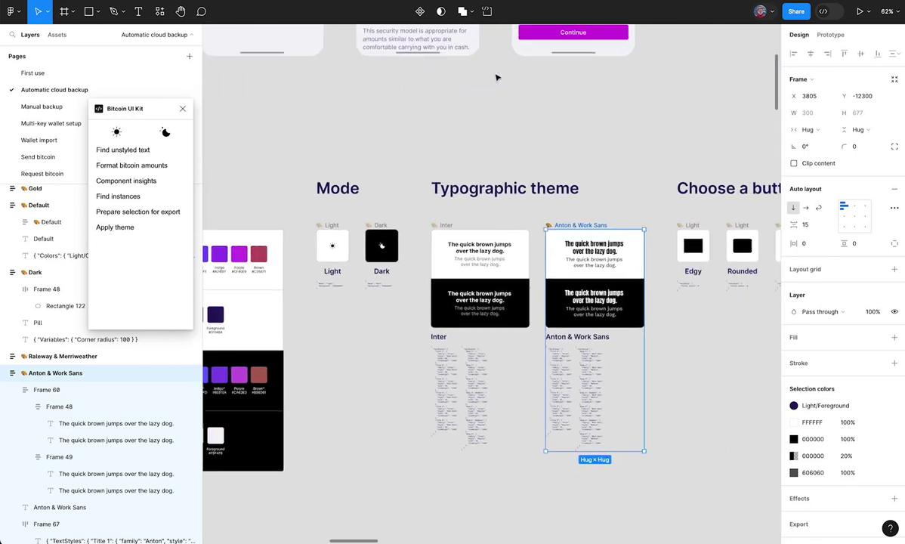
pyautogui.click(538, 260)
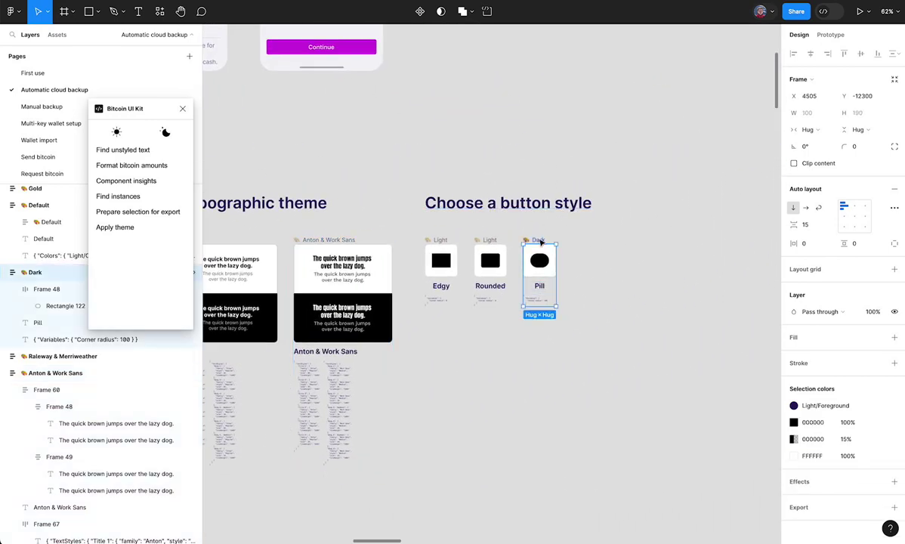
pyautogui.scroll(5, 541, 242)
pyautogui.hscroll(-3, 541, 243)
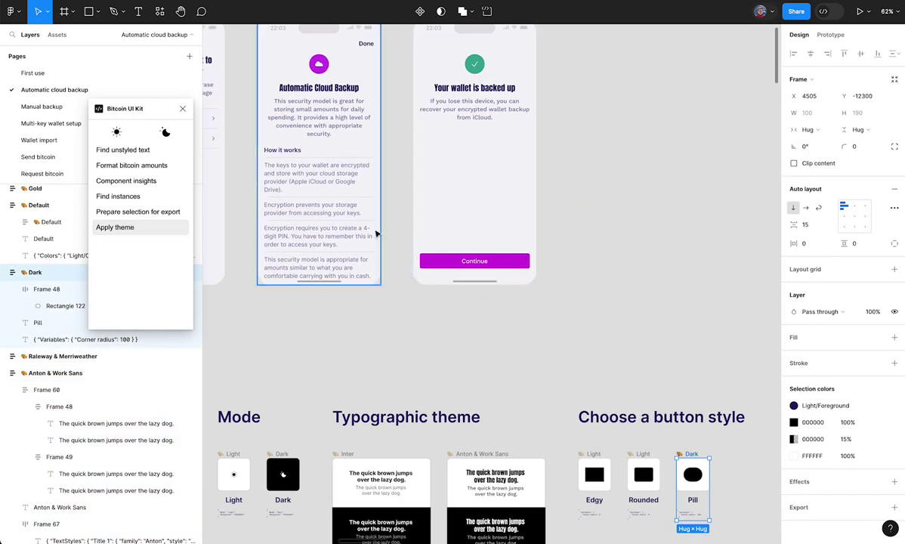
pyautogui.scroll(3, 386, 230)
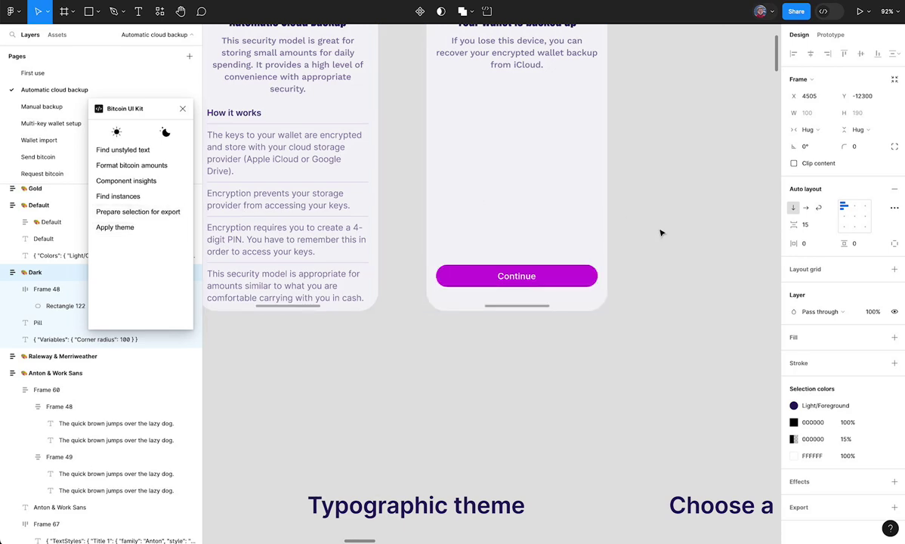
# Apply the Dark mode theme to the wallet screens and the canvas.
pyautogui.scroll(-8, 661, 232)
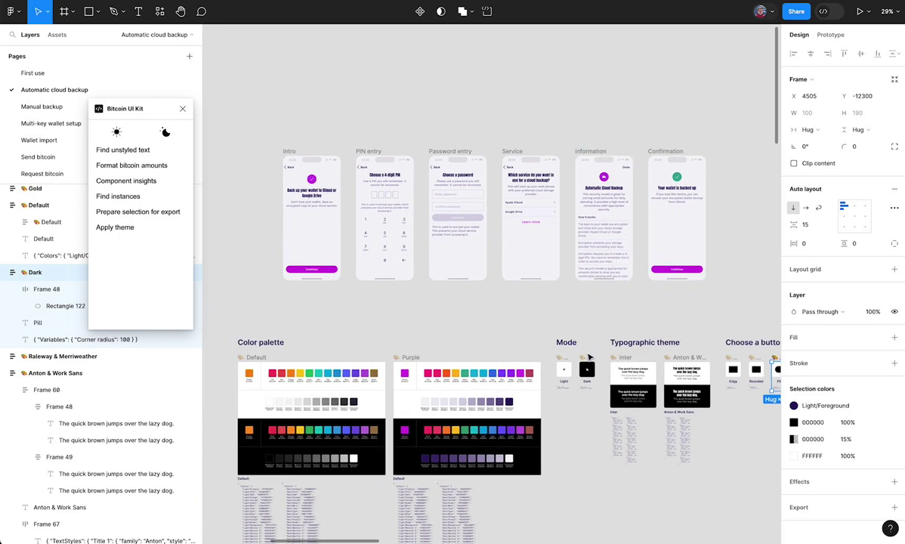
pyautogui.click(587, 368)
pyautogui.scroll(-2, 520, 323)
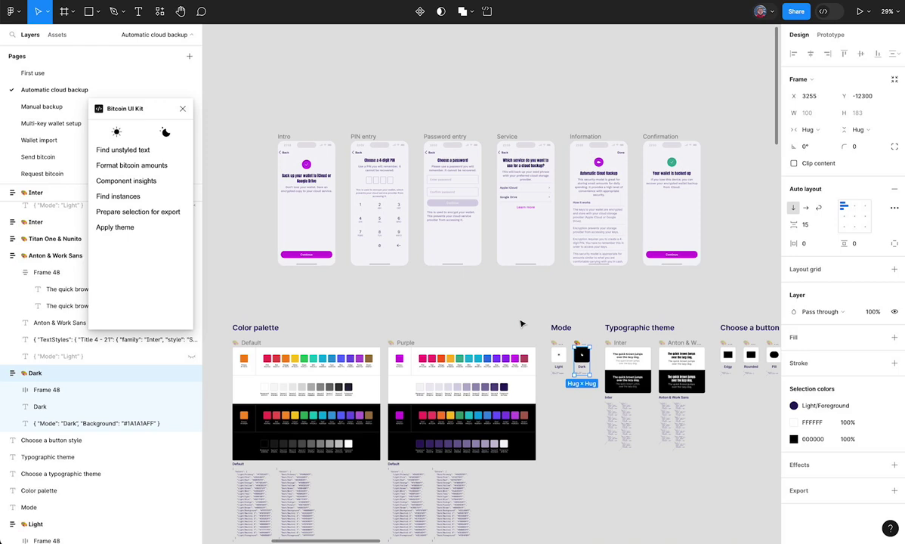
pyautogui.scroll(5, 521, 323)
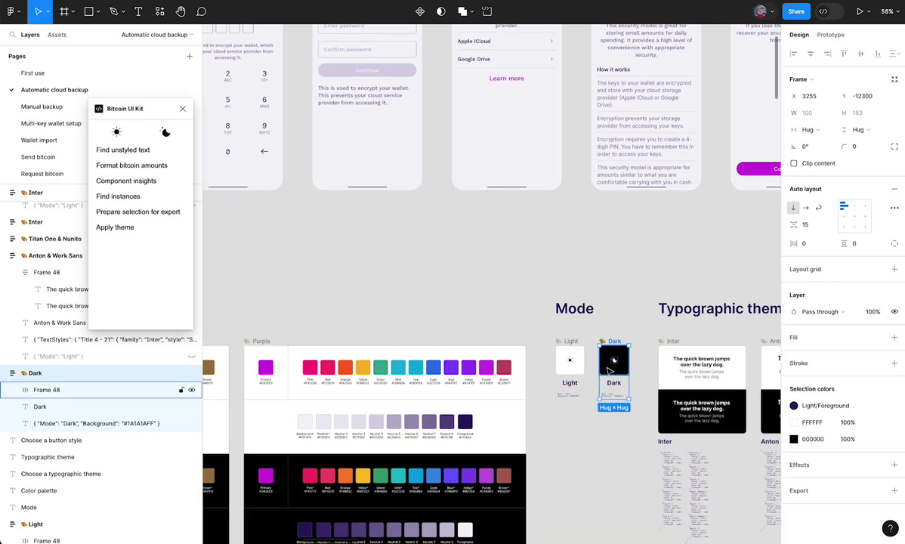
pyautogui.scroll(-4, 529, 275)
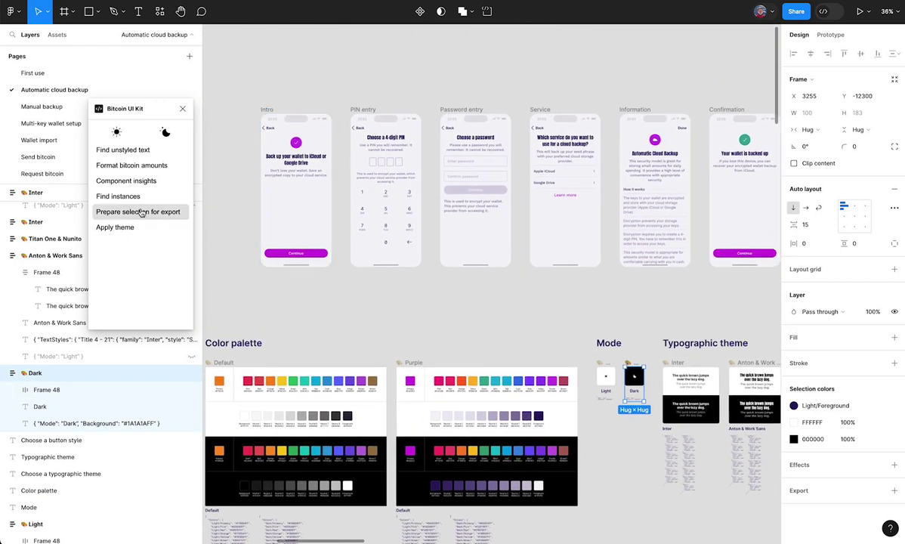
pyautogui.click(139, 228)
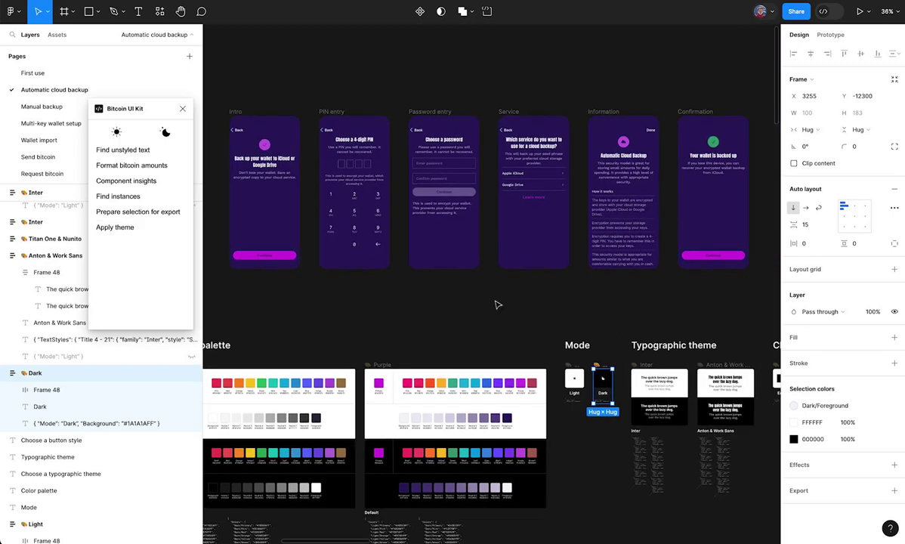
# Deselect the Dark mode frame and hide the editor interface around the canvas.
pyautogui.click(478, 308)
pyautogui.hotkey('ctrl', '\\')
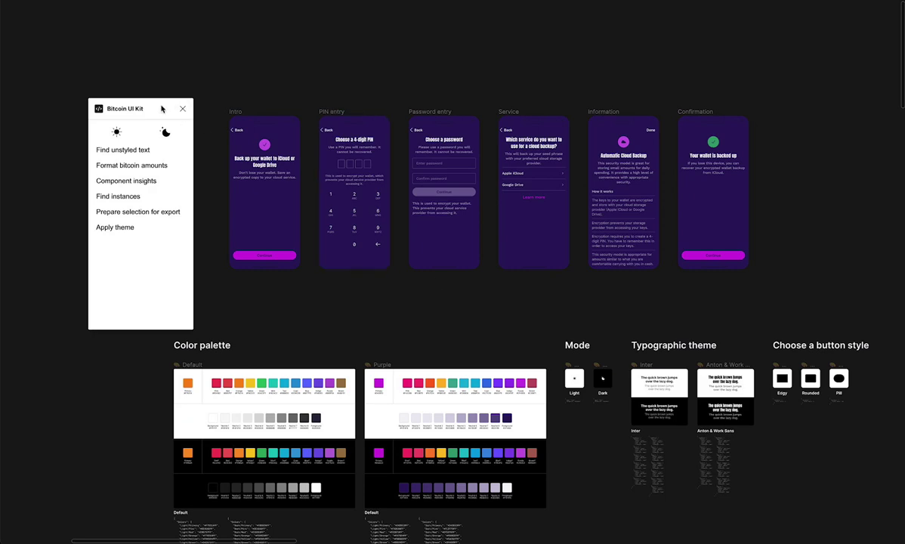
pyautogui.scroll(3, 367, 212)
pyautogui.scroll(-2, 369, 212)
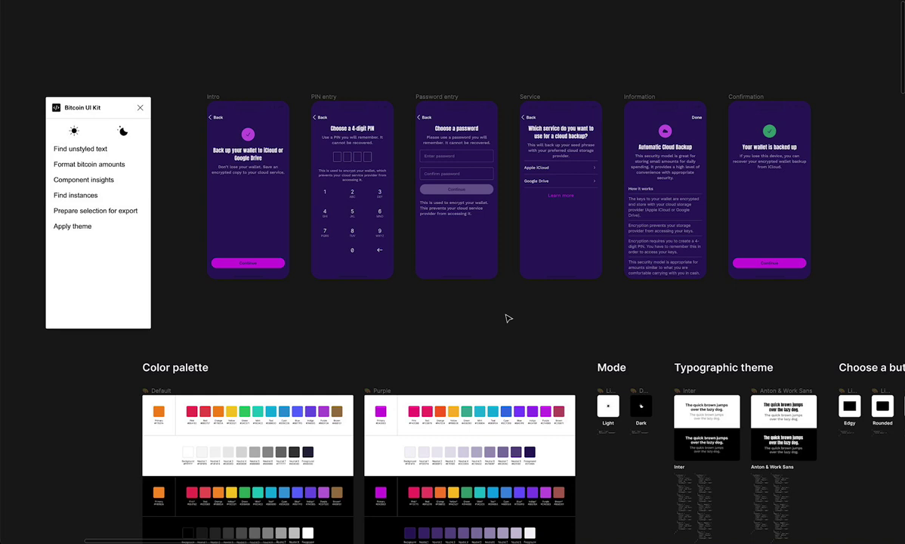
# Select the Default color palette frame, followed by the Light mode frame, to point out the theme options.
pyautogui.hscroll(-5, 509, 318)
pyautogui.scroll(-3, 509, 319)
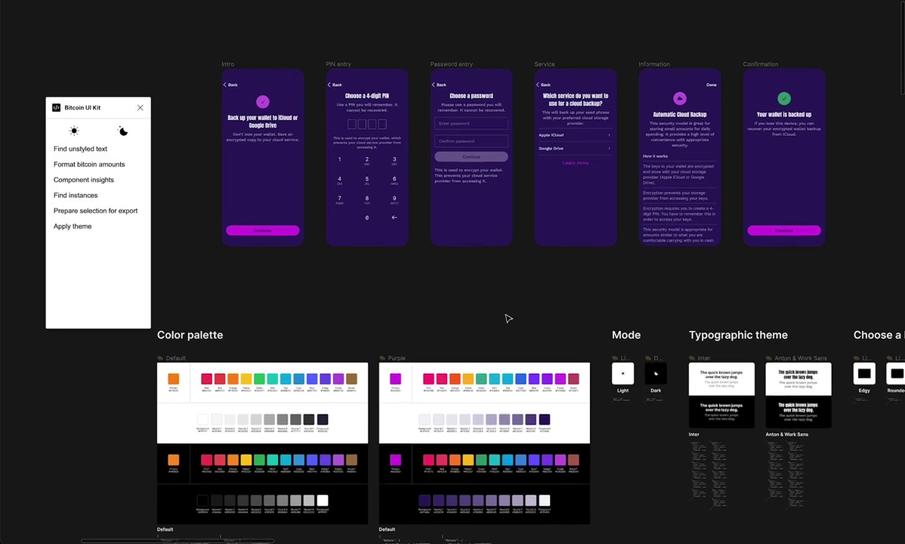
pyautogui.scroll(-5, 508, 318)
pyautogui.hscroll(2, 509, 318)
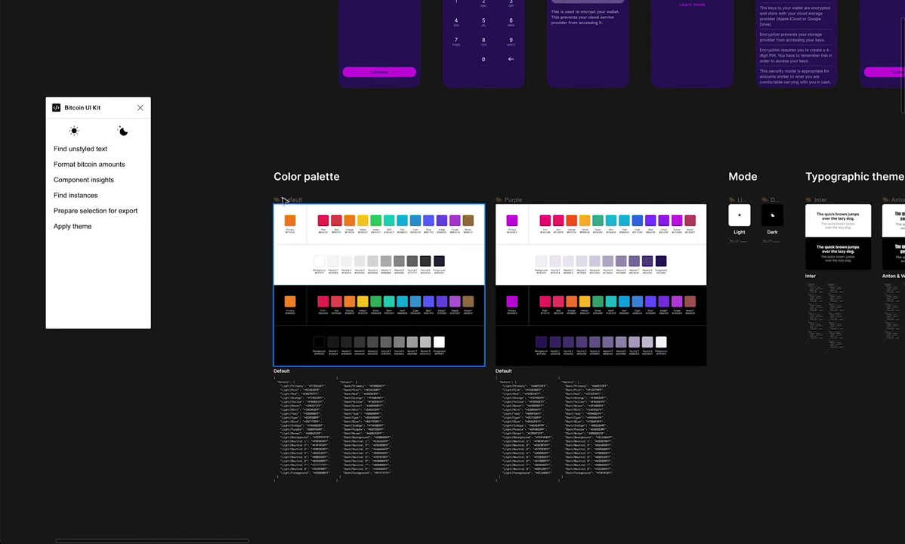
pyautogui.click(294, 201)
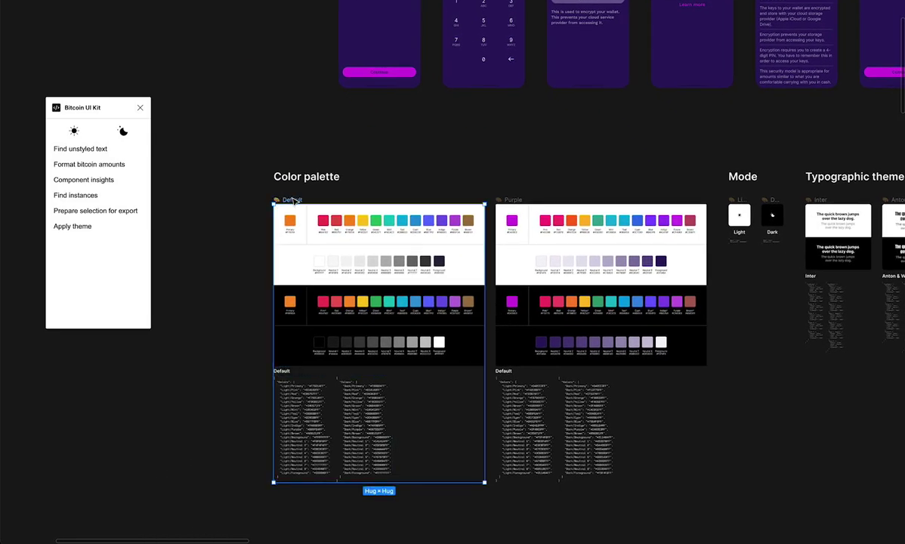
pyautogui.click(740, 203)
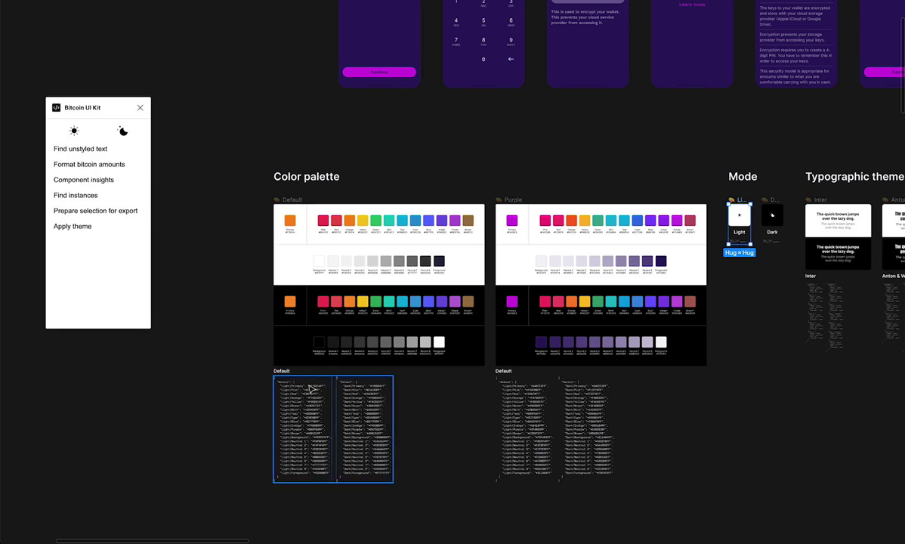
# Examine the JSON color definitions beneath the Default and Purple palettes.
pyautogui.scroll(2, 300, 416)
pyautogui.scroll(6, 300, 427)
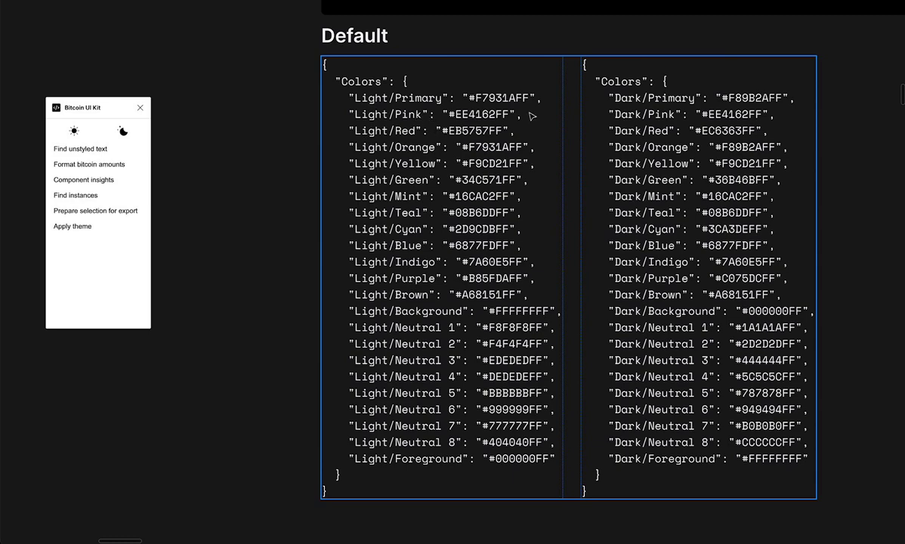
pyautogui.hscroll(15, 509, 126)
pyautogui.scroll(4, 509, 125)
pyautogui.scroll(-5, 512, 123)
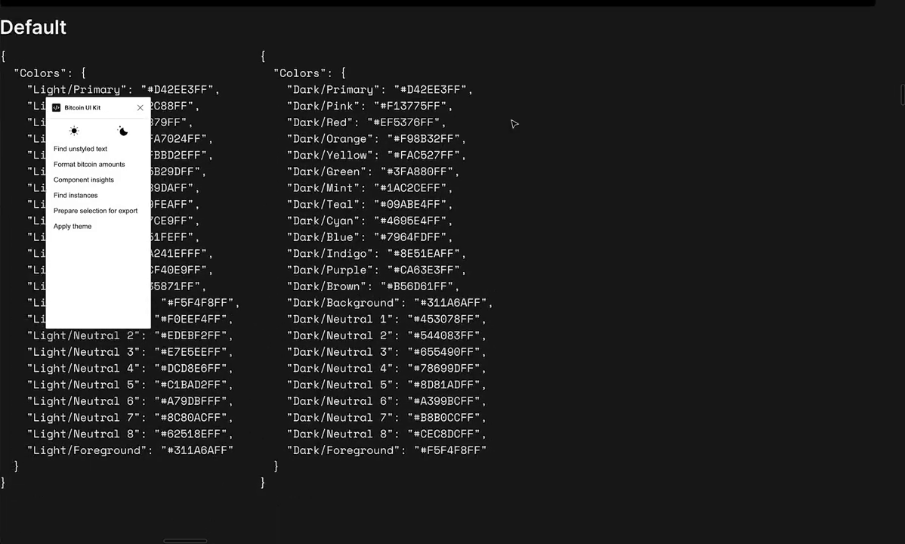
pyautogui.scroll(-5, 513, 121)
pyautogui.scroll(3, 513, 121)
# Read through the JSON title and body text style definitions beneath the Inter typographic theme.
pyautogui.scroll(10, 571, 170)
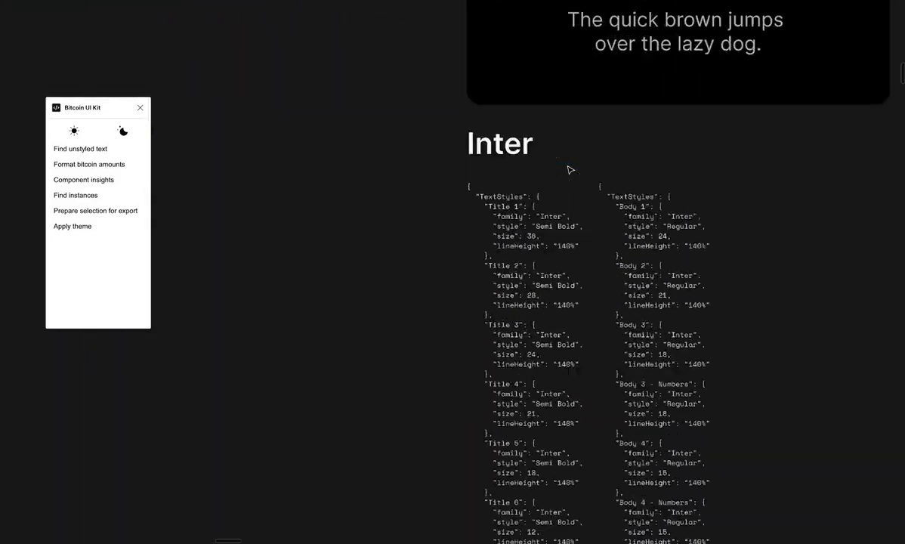
pyautogui.scroll(-5, 571, 168)
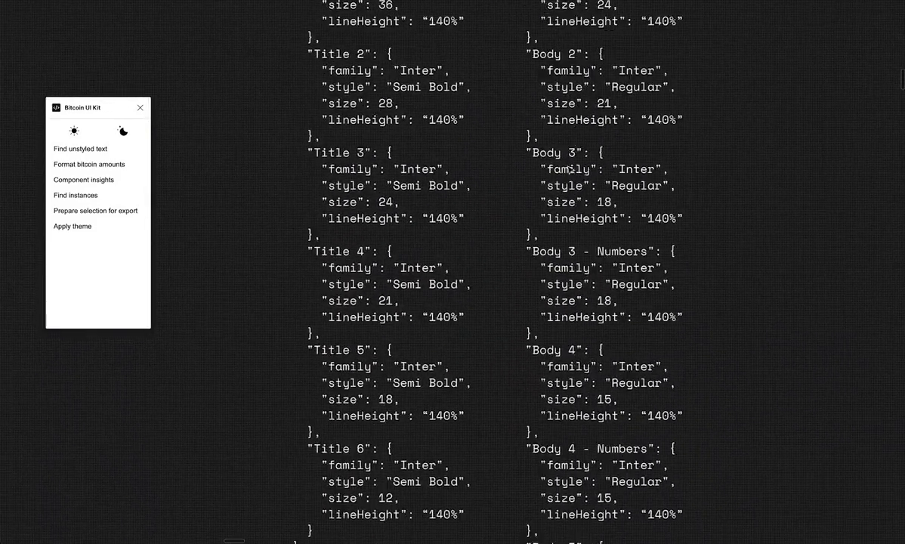
pyautogui.scroll(-5, 569, 167)
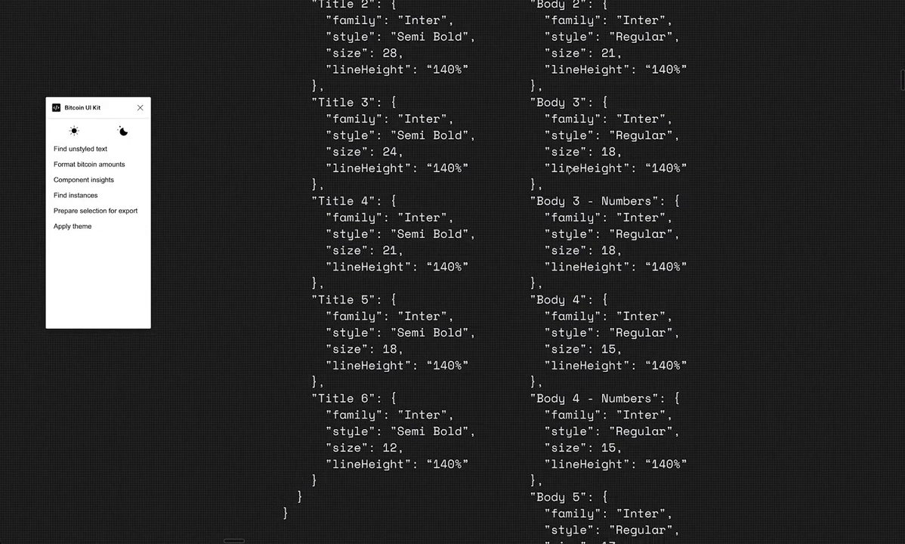
pyautogui.scroll(-3, 568, 168)
pyautogui.scroll(10, 569, 168)
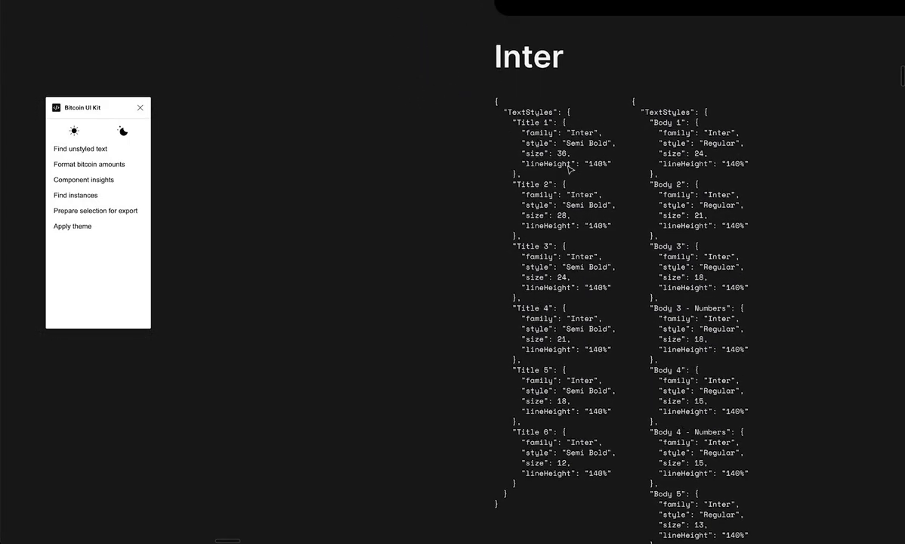
# Examine the JSON code of the Light and Dark modes and of the Edgy button style.
pyautogui.scroll(5, 570, 170)
pyautogui.scroll(3, 652, 157)
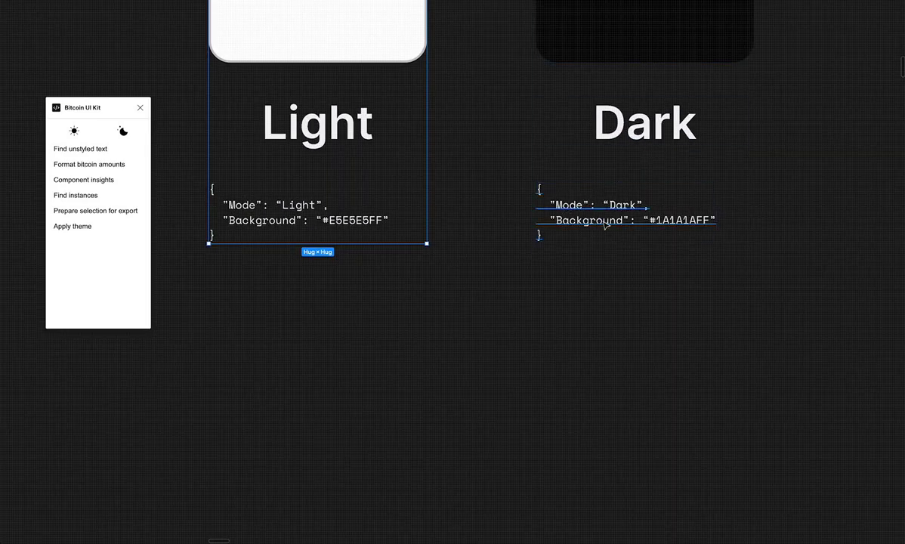
pyautogui.scroll(-5, 605, 224)
pyautogui.hscroll(15, 605, 224)
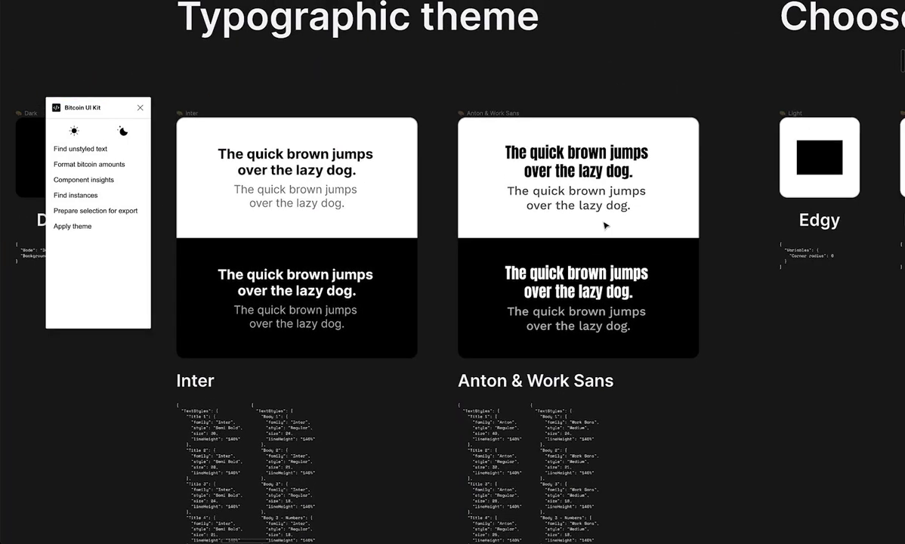
pyautogui.scroll(10, 484, 313)
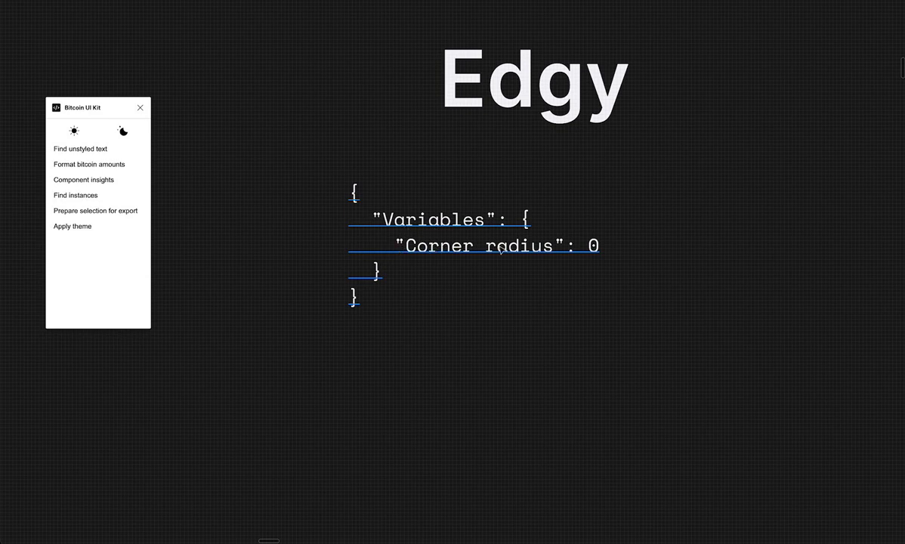
# Return to an overview of the wallet screens and theme options, including the code beneath the Purple palette.
pyautogui.scroll(-5, 502, 250)
pyautogui.scroll(-10, 502, 250)
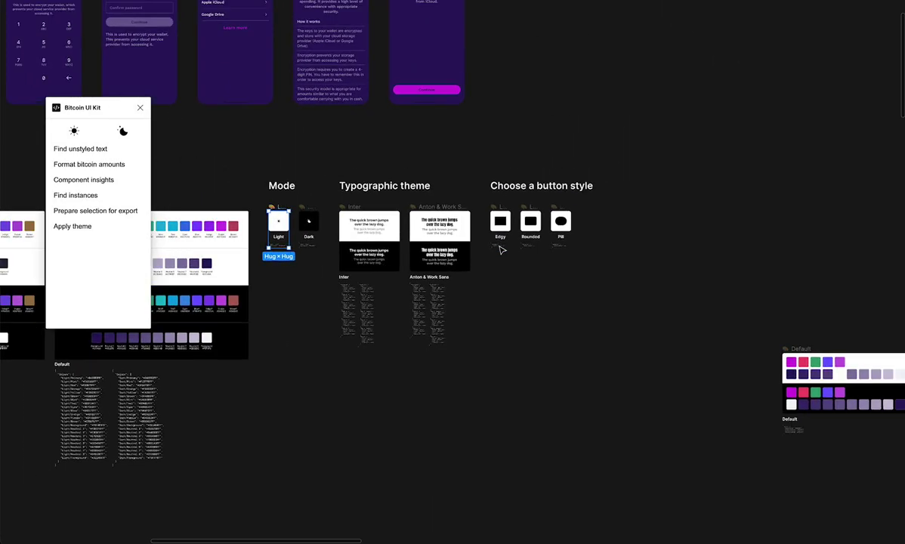
pyautogui.hscroll(-5, 501, 250)
pyautogui.hscroll(-5, 501, 250)
pyautogui.scroll(3, 501, 250)
pyautogui.scroll(-2, 498, 449)
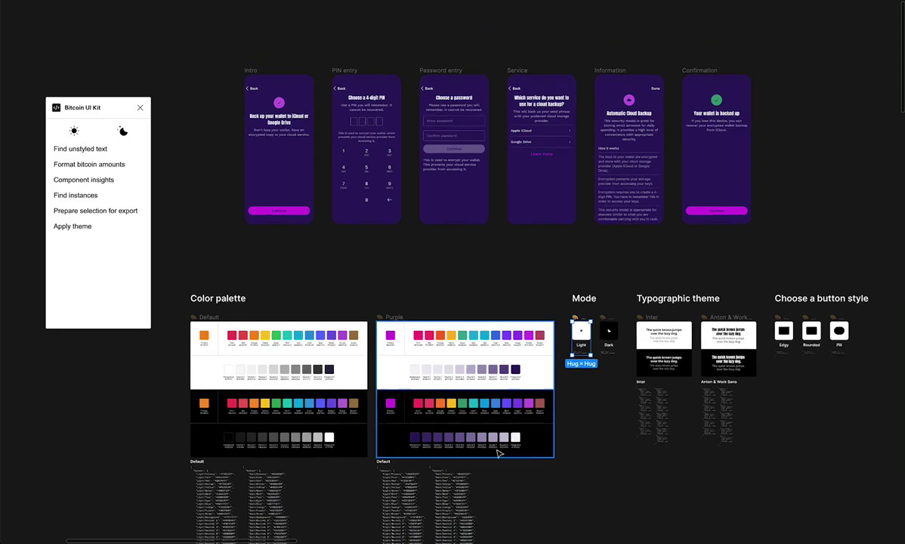
pyautogui.scroll(-3, 499, 466)
pyautogui.scroll(-2, 498, 466)
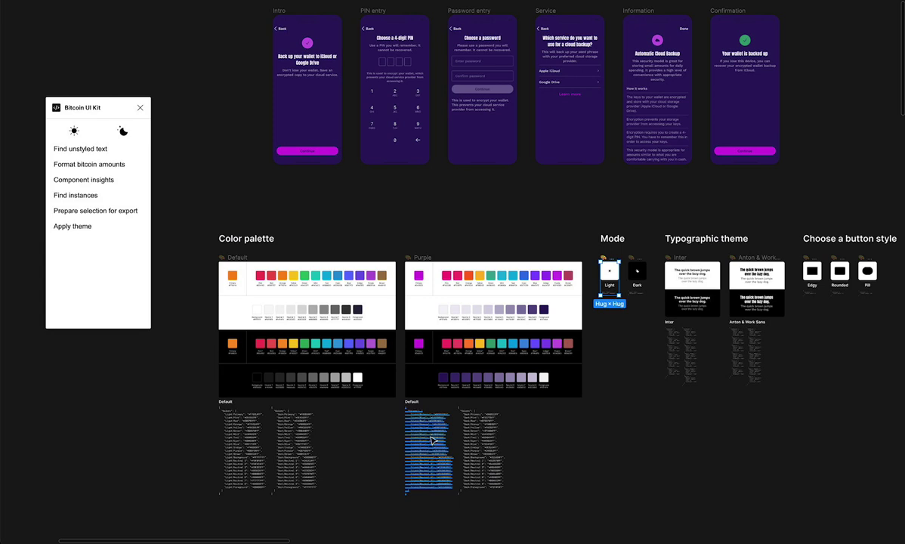
# Apply the Default color palette and the Light mode to the wallet screens with the plugin.
pyautogui.click(432, 438)
pyautogui.click(553, 407)
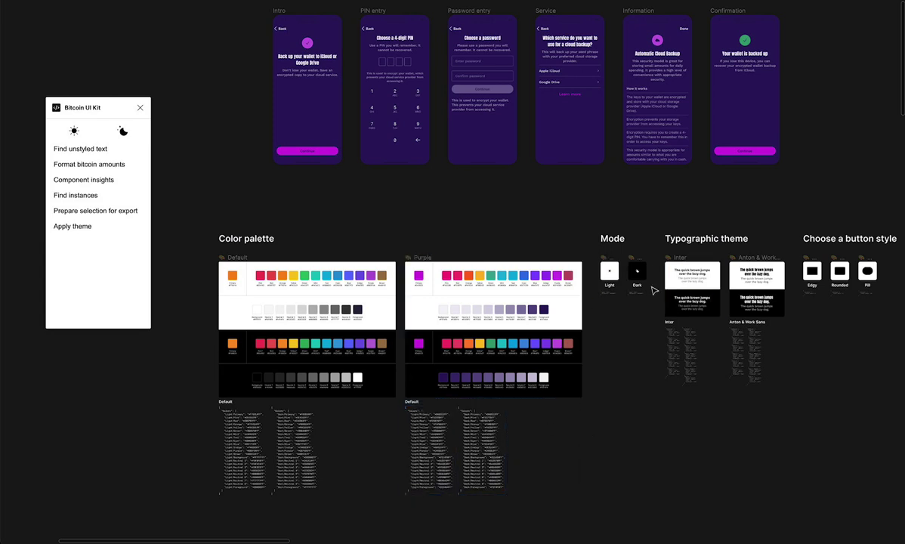
pyautogui.scroll(1, 529, 231)
pyautogui.hscroll(1, 528, 232)
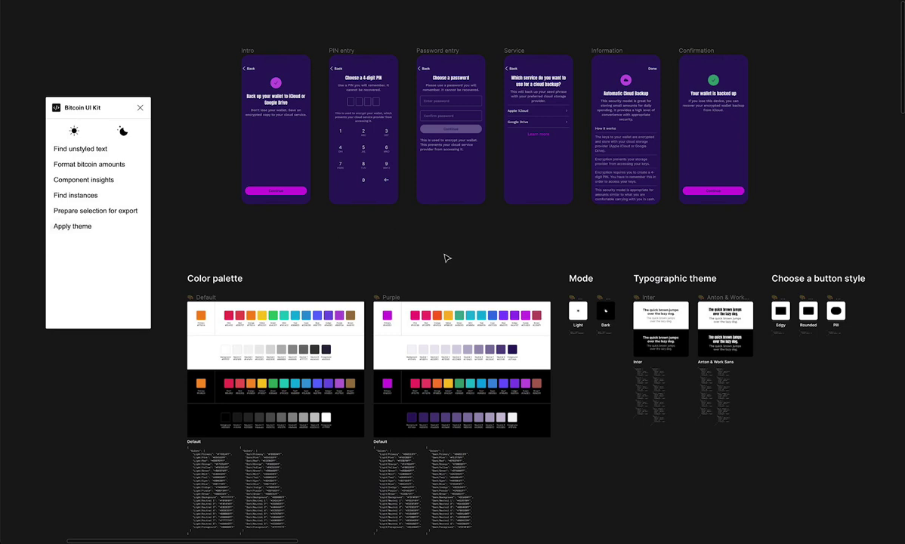
pyautogui.click(205, 298)
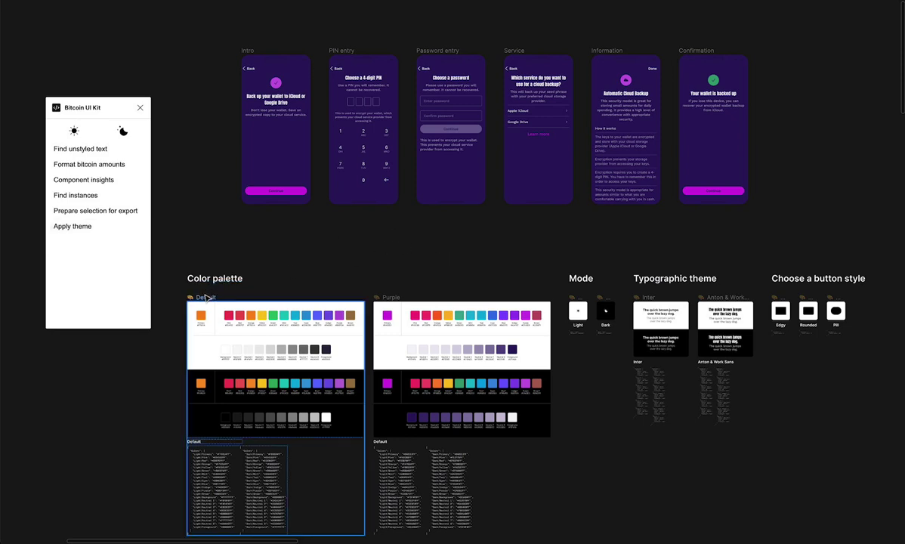
pyautogui.click(100, 223)
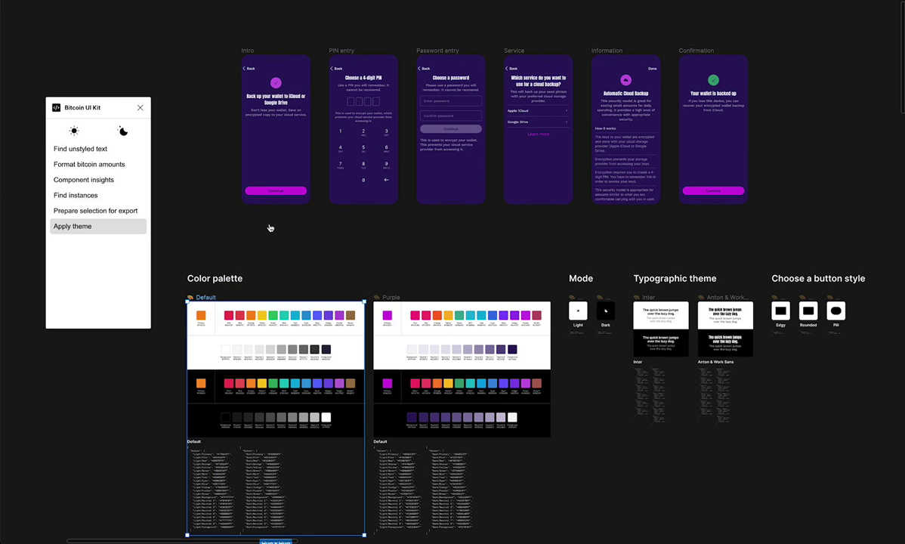
pyautogui.click(579, 302)
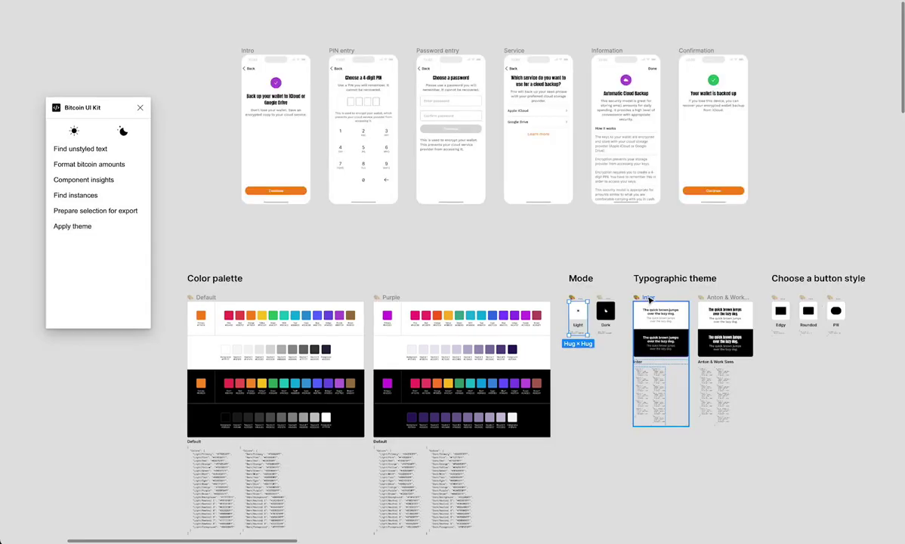
# Apply the Inter typographic theme and the Rounded button style to the wallet screens.
pyautogui.click(651, 301)
pyautogui.click(73, 226)
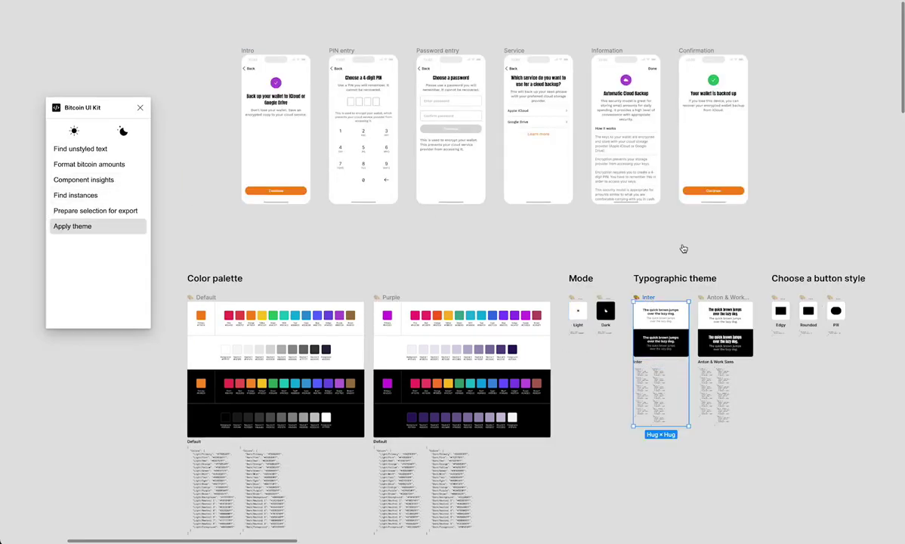
pyautogui.click(807, 309)
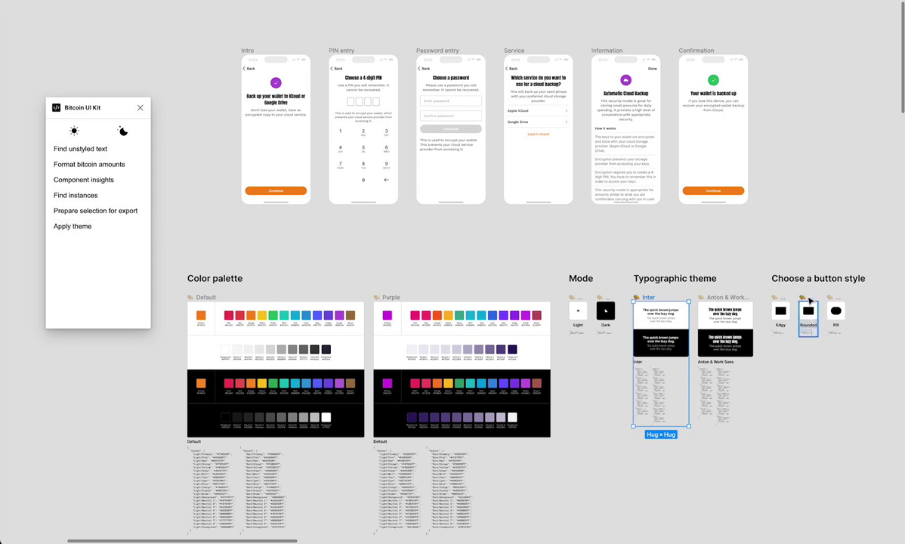
pyautogui.click(76, 226)
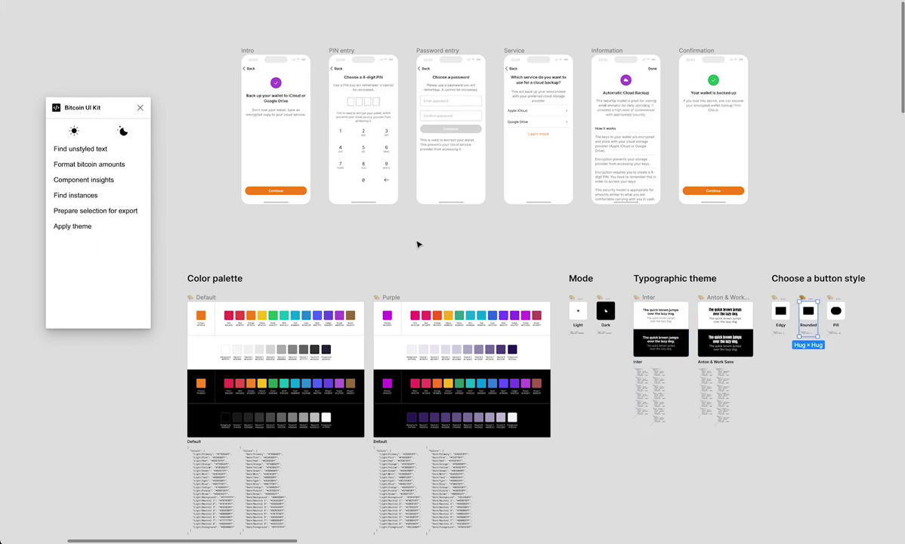